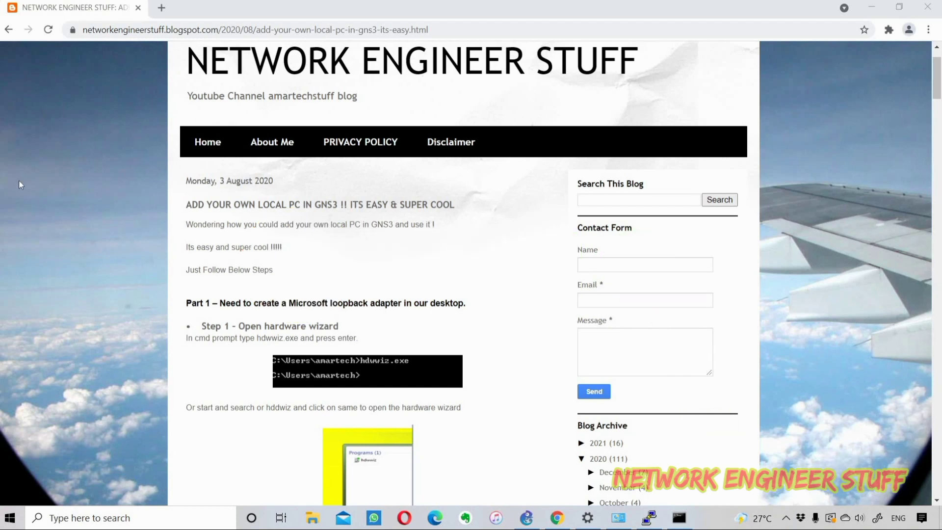
Step: Highlight Part 1 Step 1 of the blog, scroll to Step 2, and open Windows search
drag(224, 304, 379, 326)
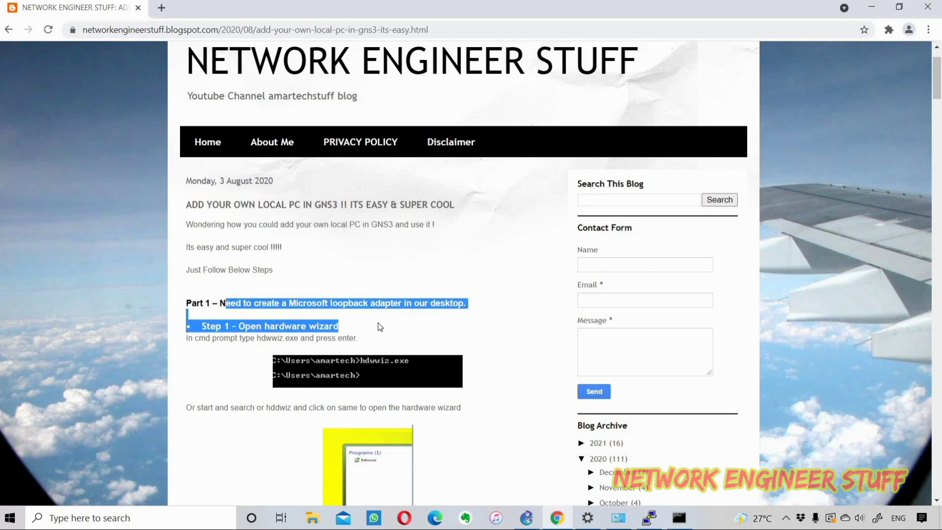
click(390, 291)
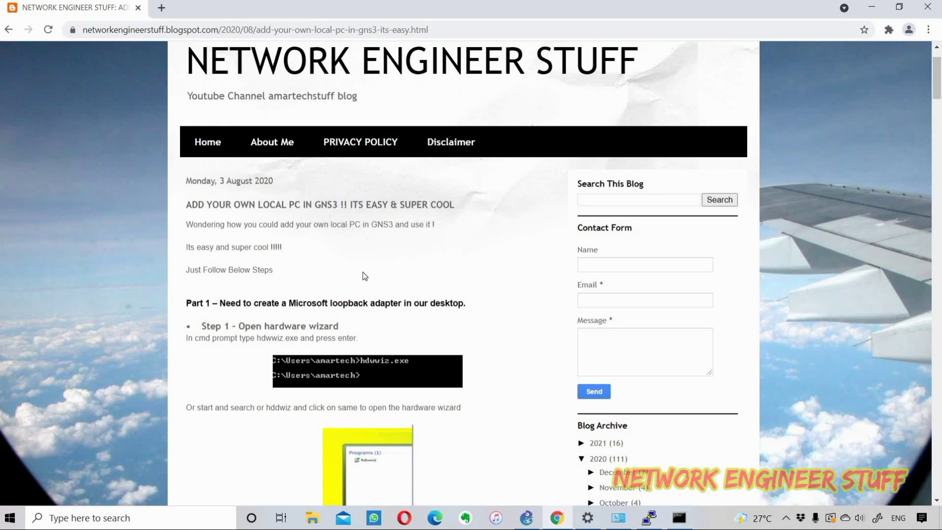
scroll(363, 273, down, 1)
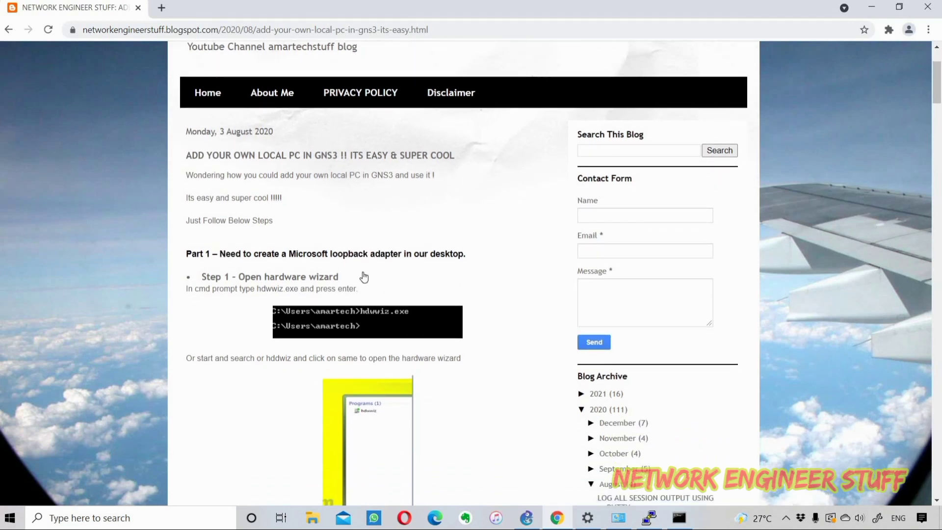
scroll(363, 272, down, 1)
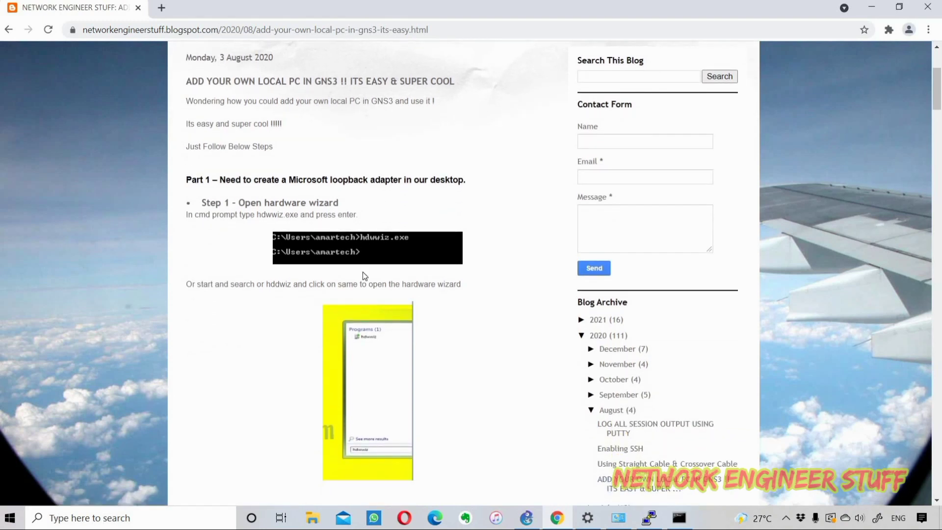
scroll(364, 272, down, 1)
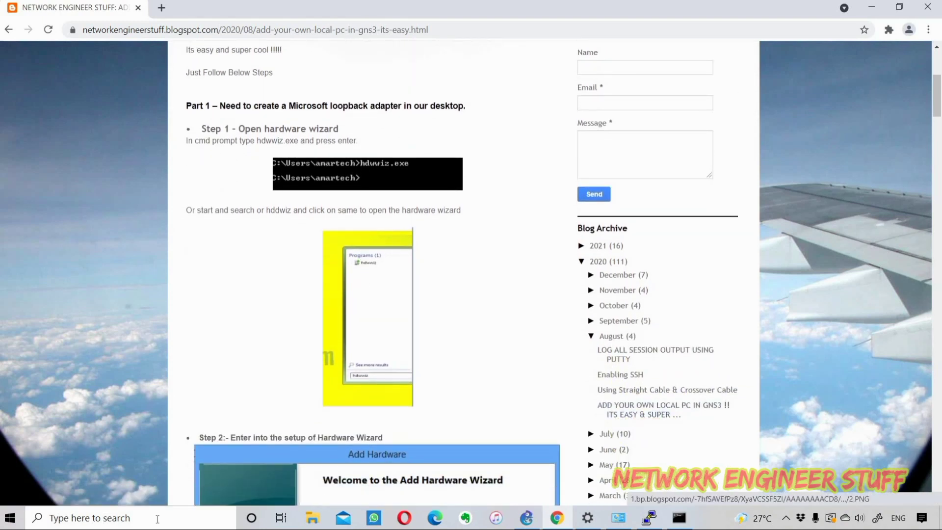
click(156, 524)
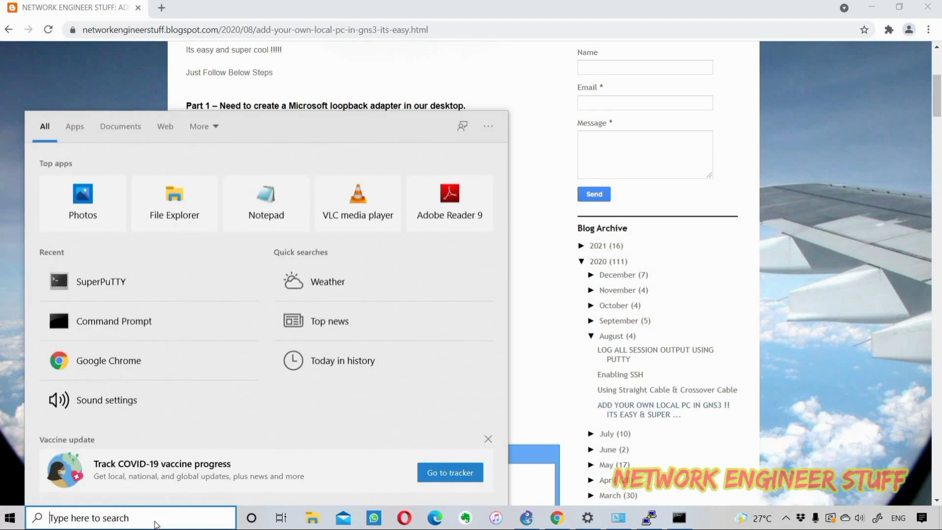
Step: Launch Command Prompt via 'cmd' and run hdwwiz.exe to start the Add Hardware Wizard
text(cmd)
key(Return)
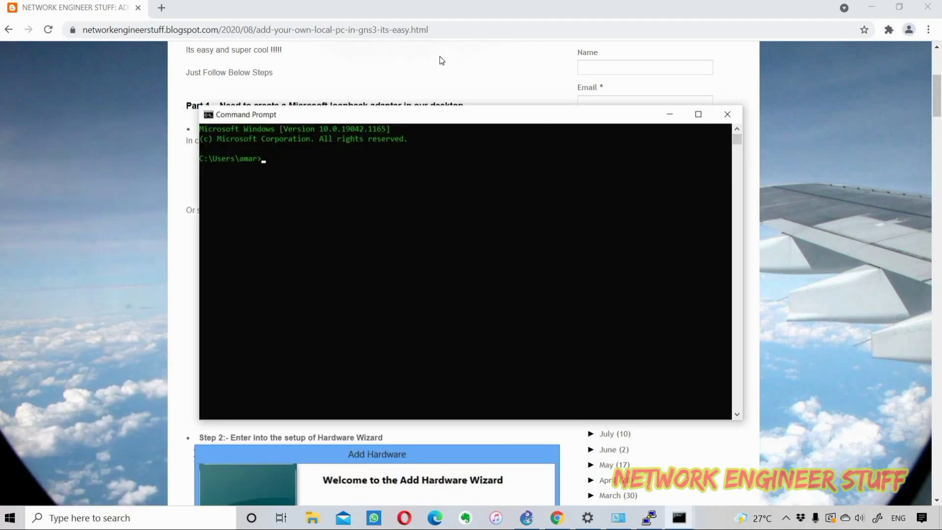
drag(411, 120, 482, 218)
text(hdww)
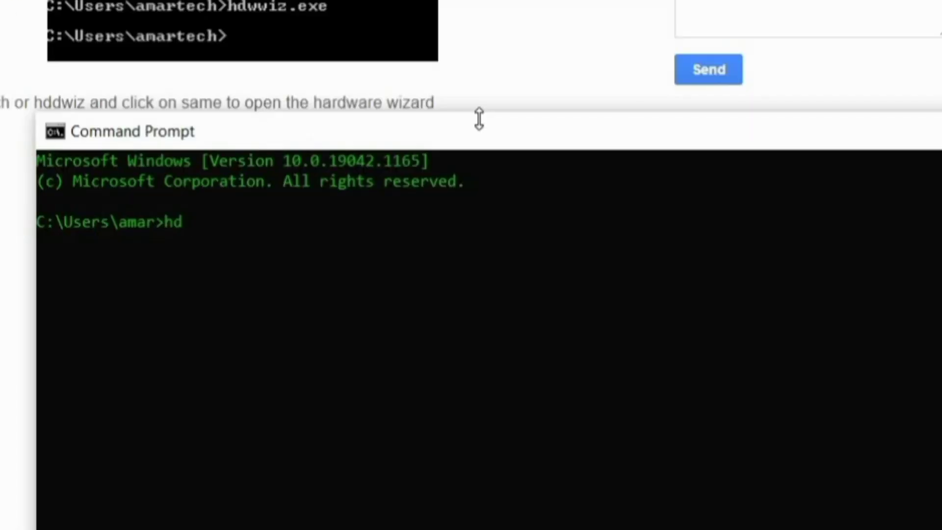
text(iz.exe)
key(Return)
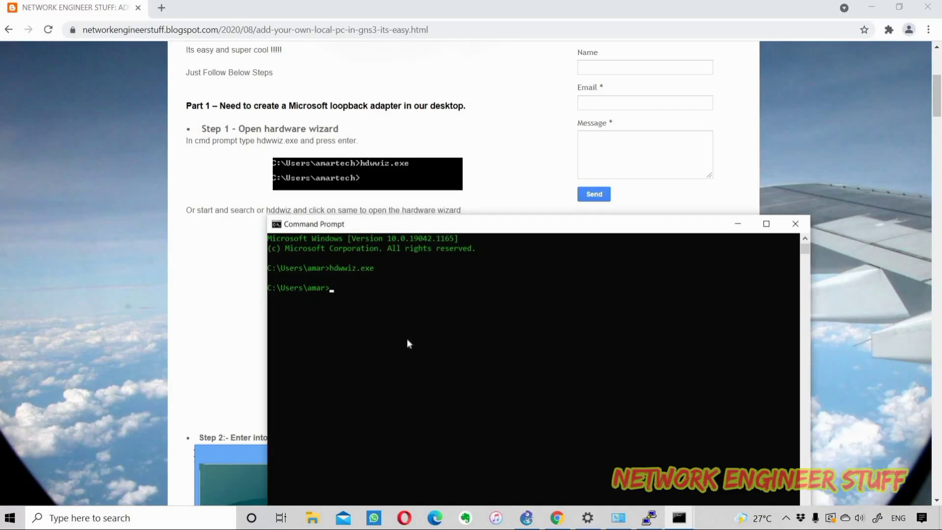
Step: Minimize Command Prompt, choose manual hardware selection, and pick Network adapters as the hardware type
click(738, 224)
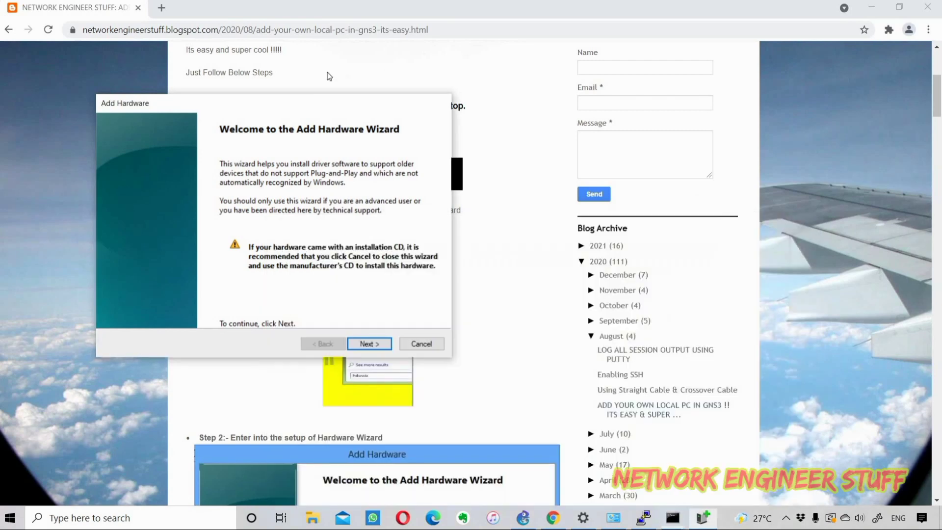
drag(307, 102, 532, 99)
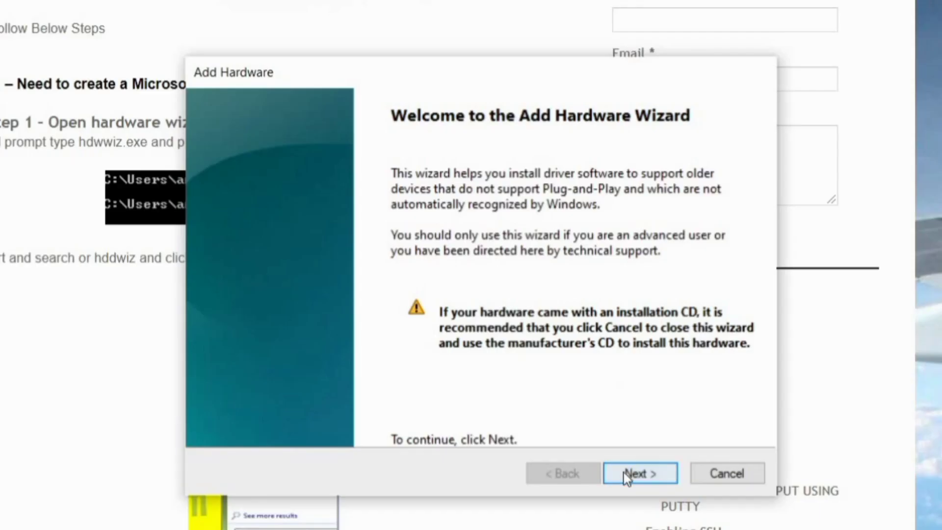
click(626, 477)
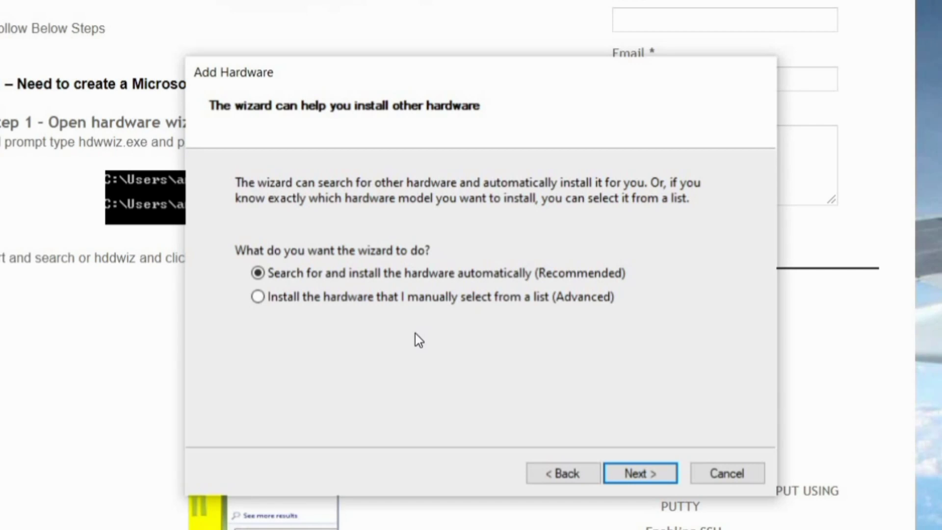
click(415, 301)
click(635, 474)
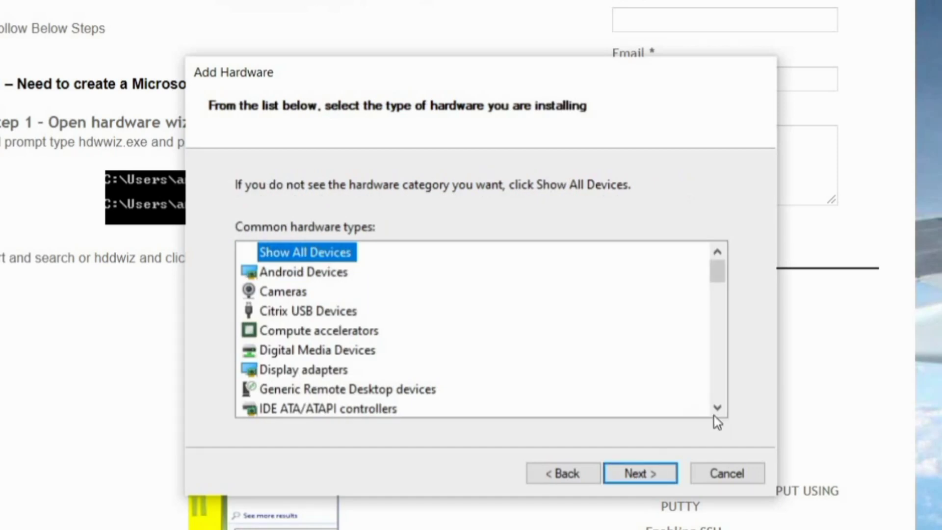
key(n)
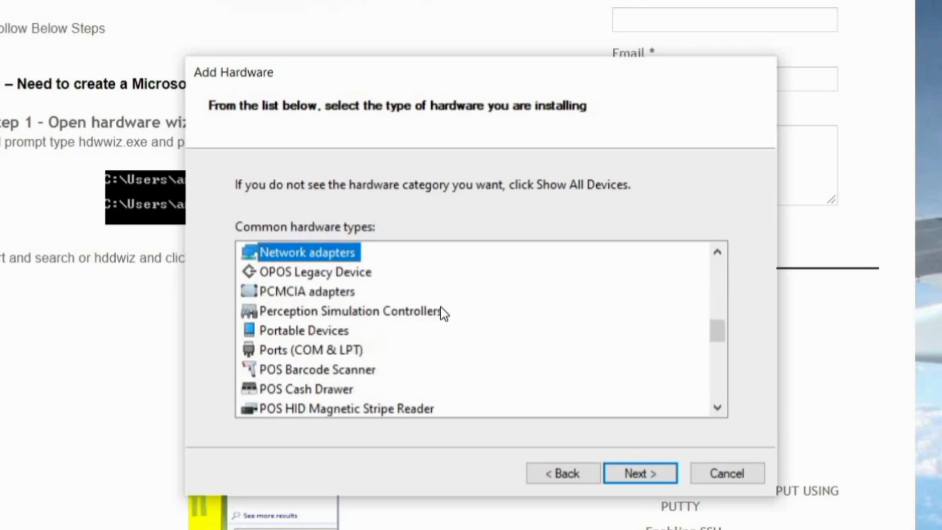
click(628, 474)
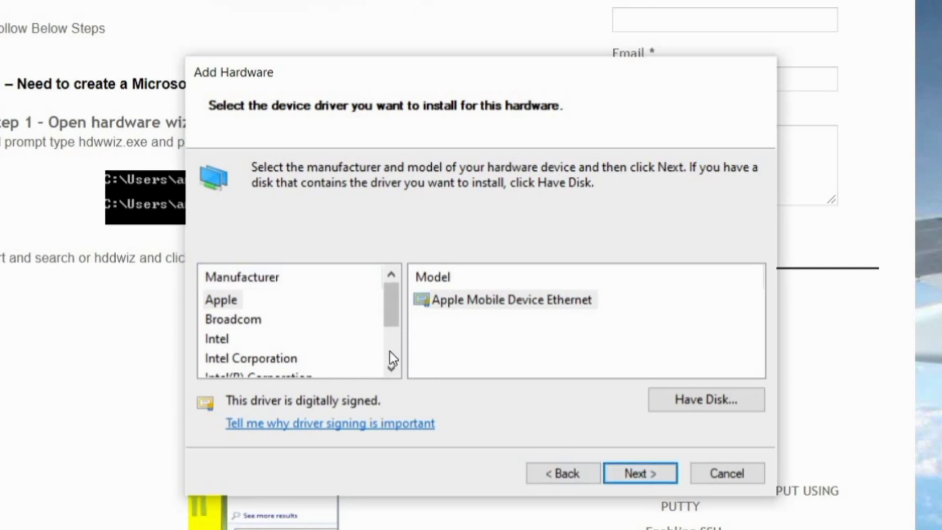
Step: Select manufacturer Microsoft and model Microsoft KM-TEST Loopback Adapter, then continue to the ready-to-install page
scroll(390, 351, down, 1)
click(234, 359)
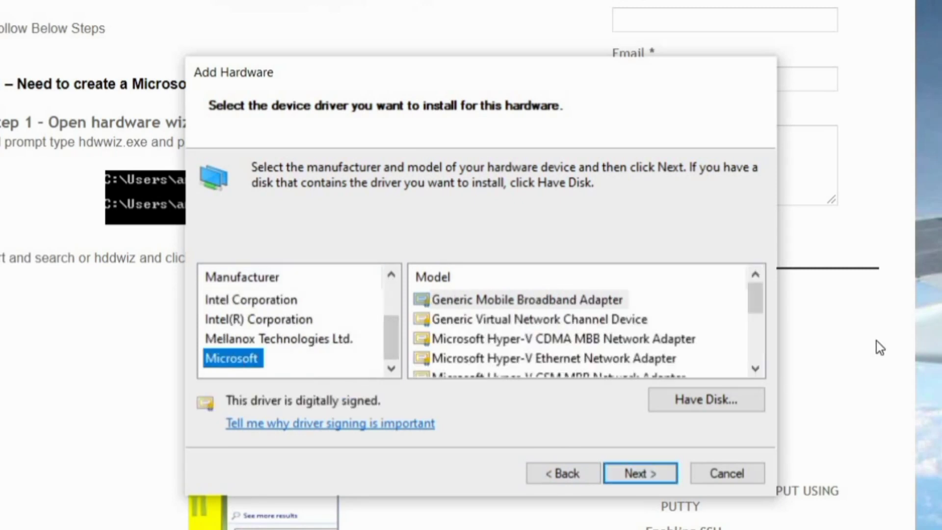
scroll(756, 371, down, 2)
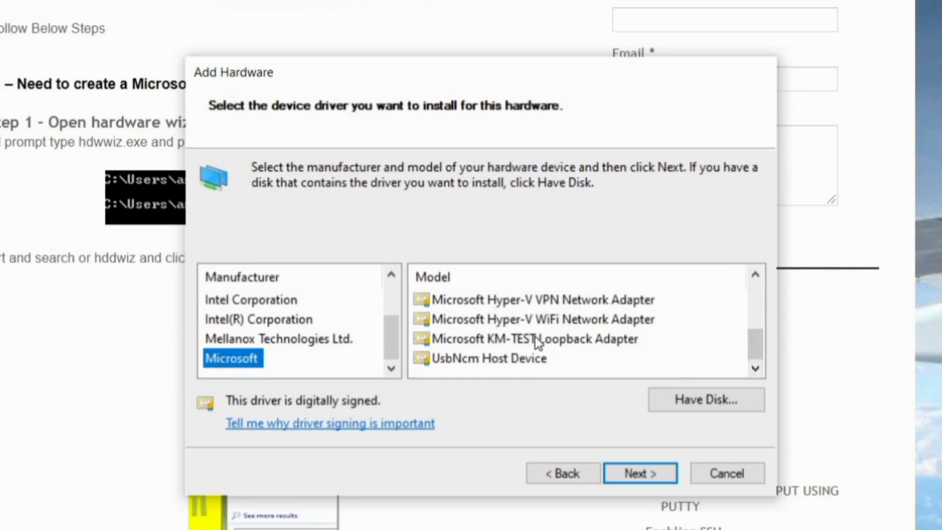
click(536, 341)
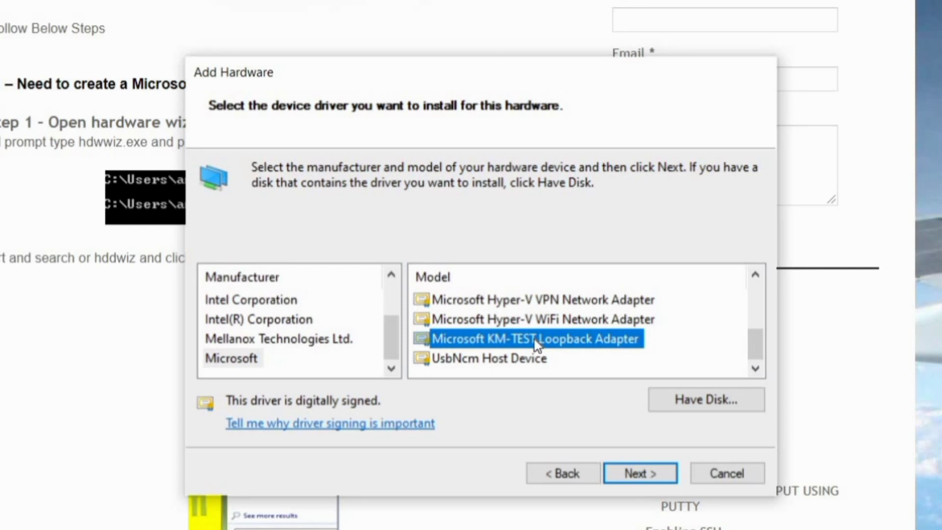
click(626, 475)
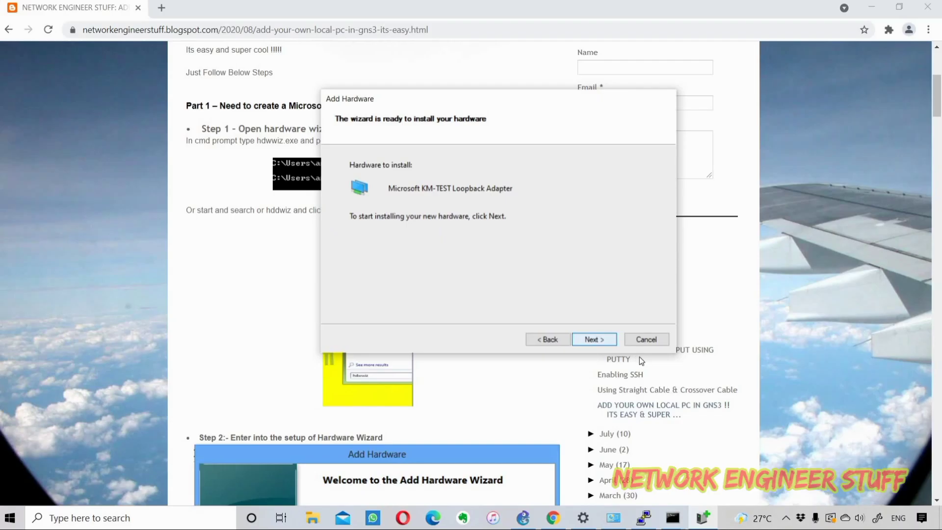
Step: Cancel the wizard and scroll the blog through Steps 2–7 to Part 2's IP addressing
click(728, 473)
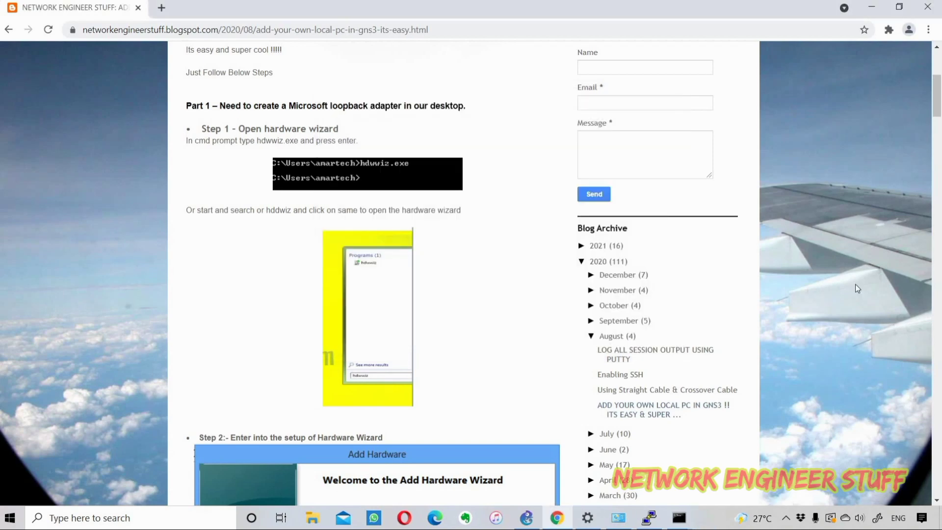
scroll(855, 284, down, 4)
scroll(856, 285, down, 9)
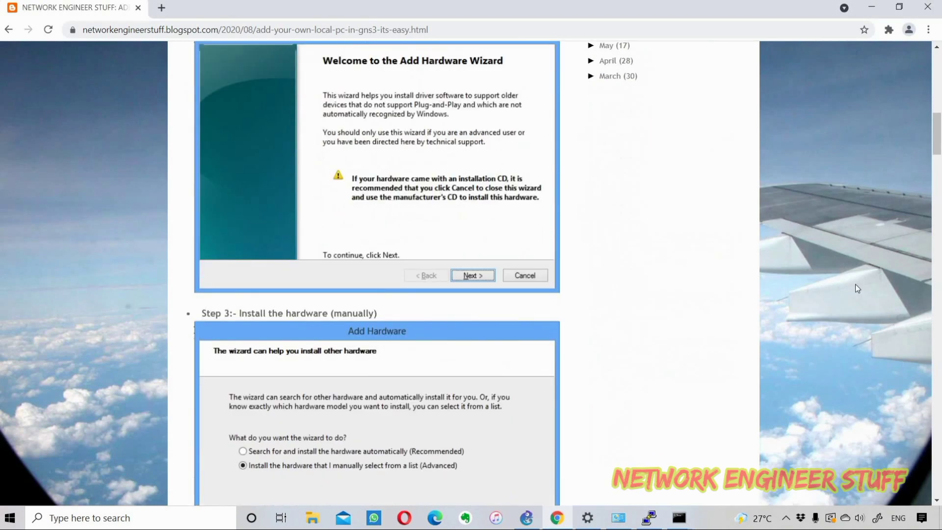
scroll(857, 287, down, 7)
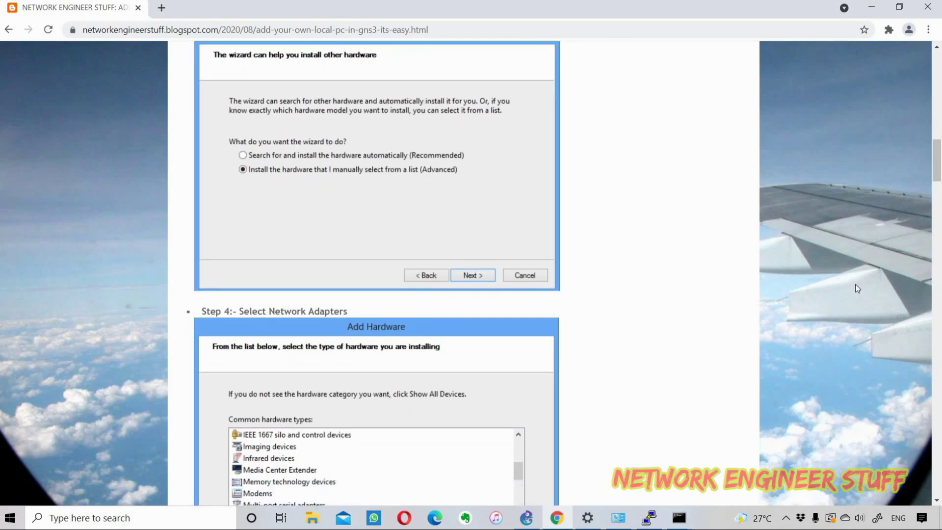
scroll(856, 286, down, 7)
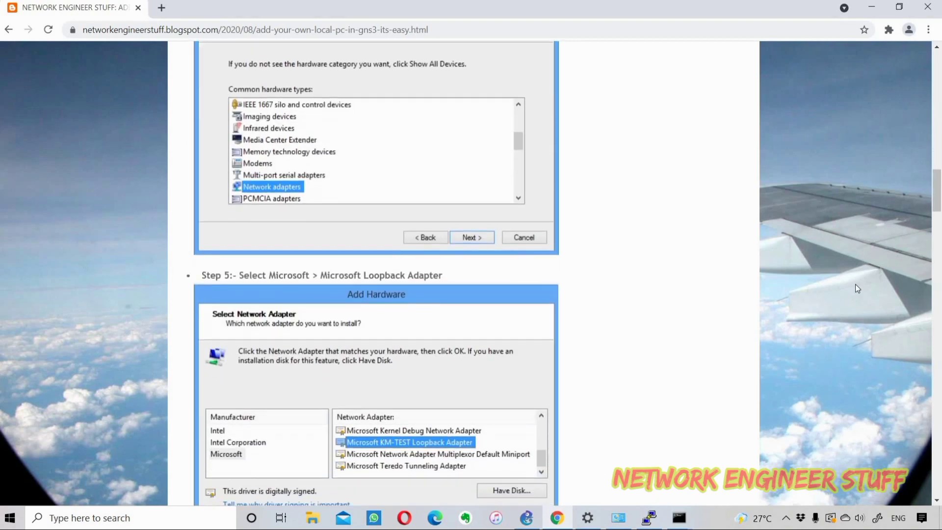
scroll(856, 285, down, 3)
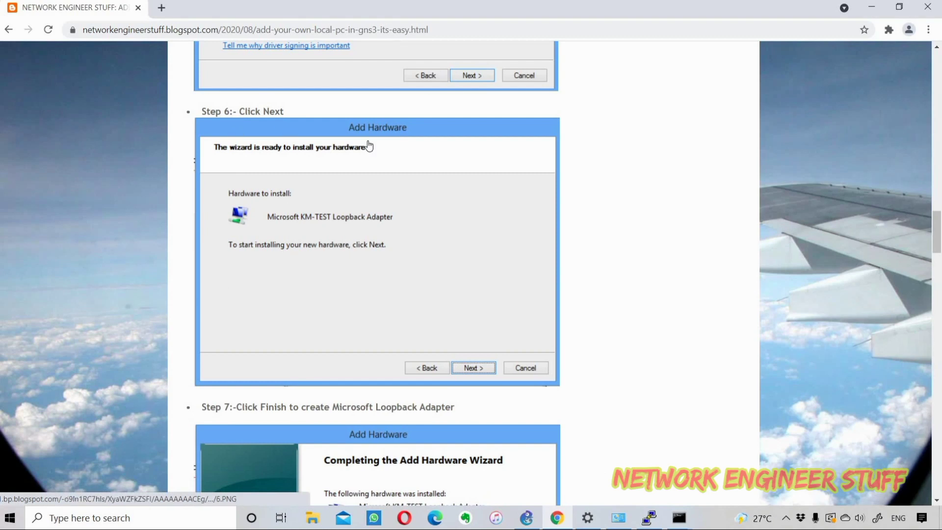
scroll(455, 352, down, 2)
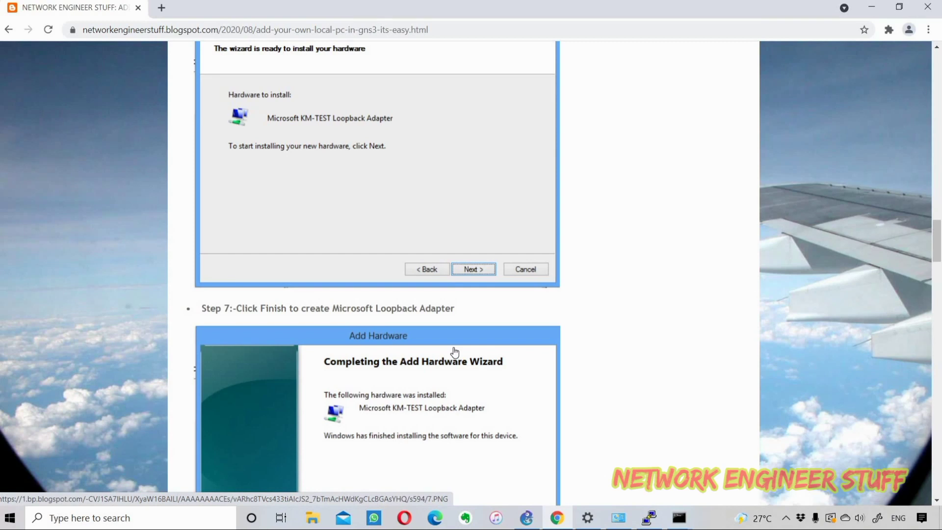
scroll(455, 352, down, 2)
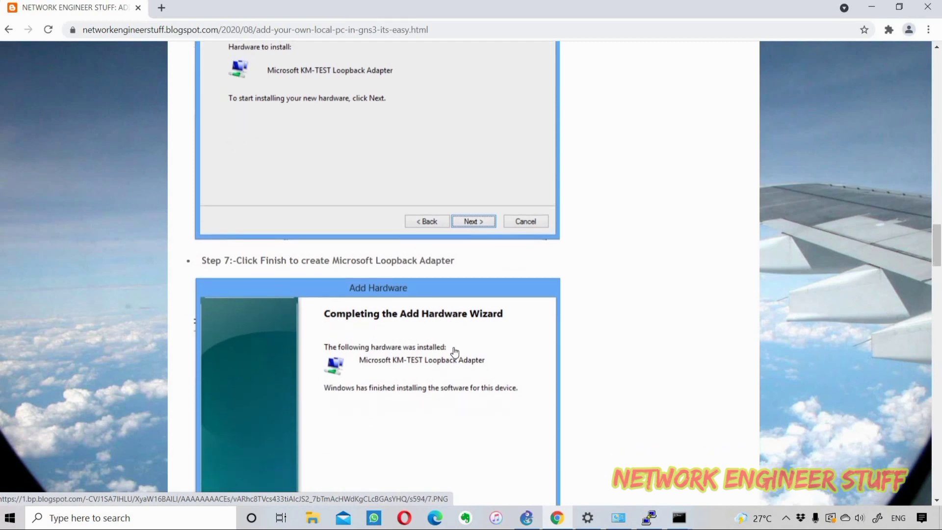
scroll(455, 353, down, 2)
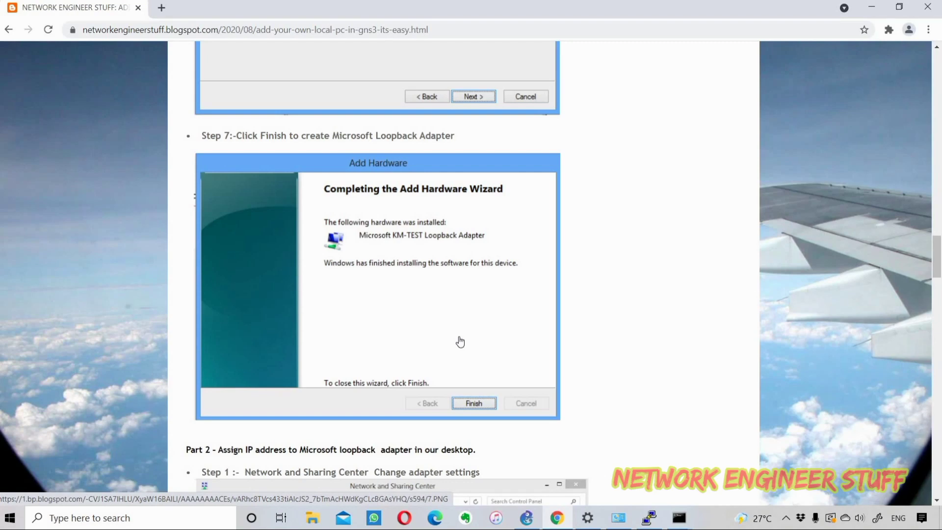
scroll(460, 342, down, 4)
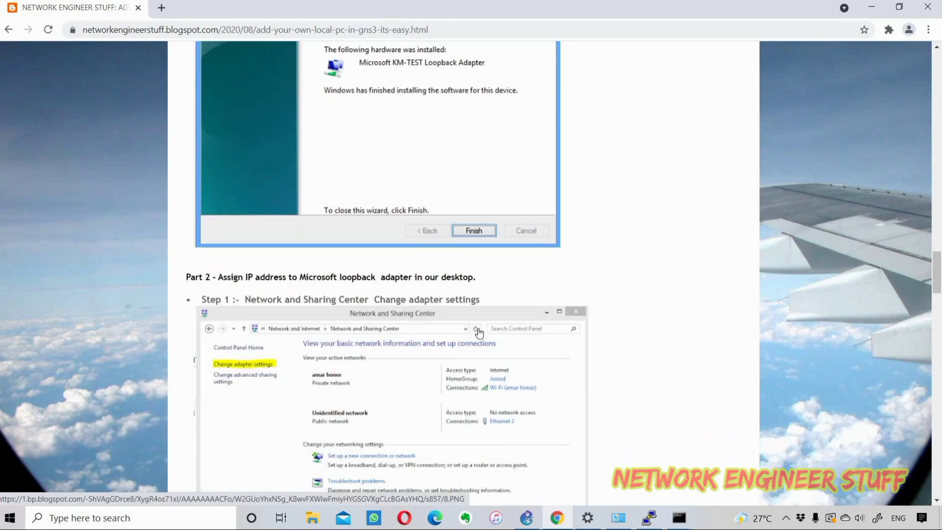
Step: From the tray network icon, reach Change adapter options and select the Ethernet 3 adapter
click(787, 518)
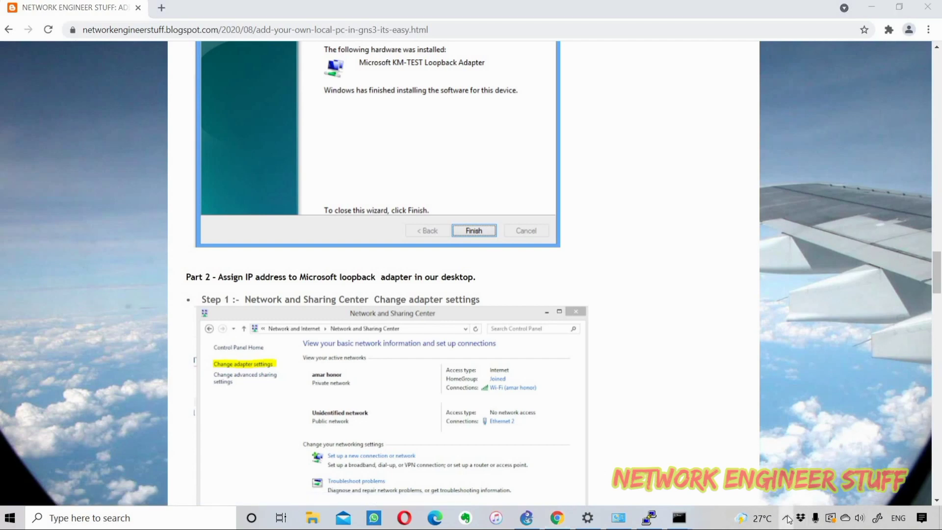
right_click(751, 471)
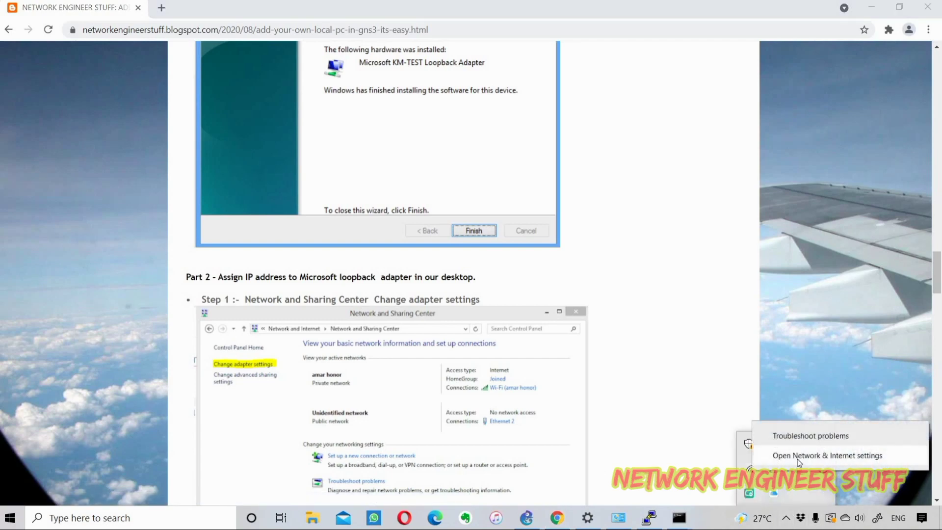
click(798, 457)
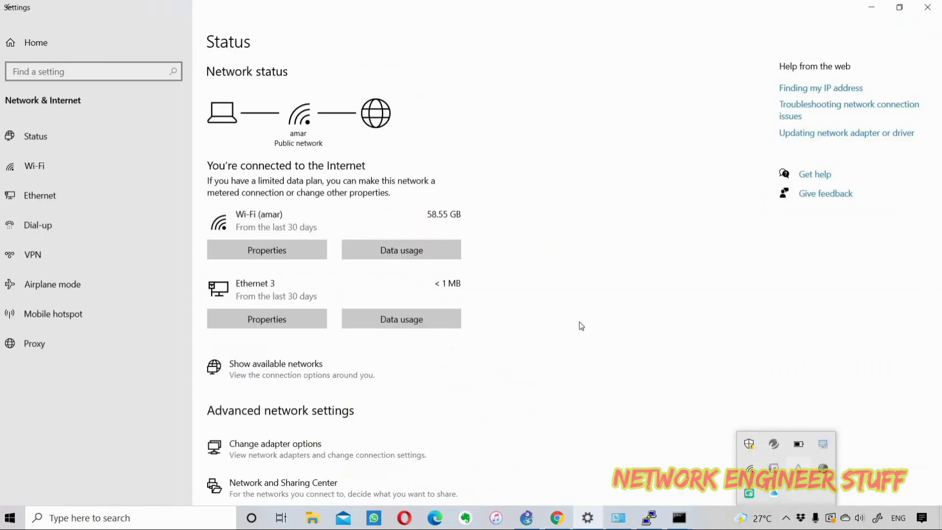
scroll(581, 327, down, 2)
scroll(580, 328, down, 3)
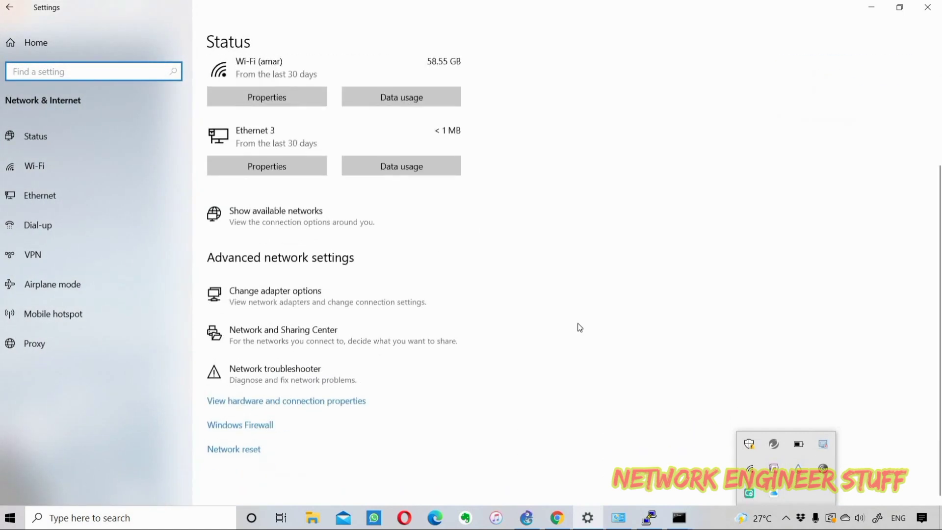
click(278, 305)
click(208, 166)
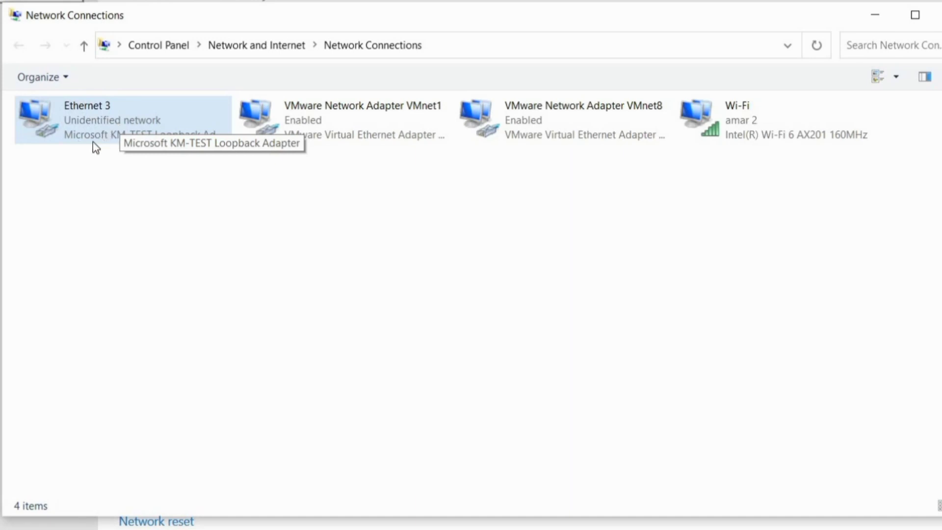
Step: Open Ethernet 3's Properties and then its Internet Protocol Version 4 (TCP/IPv4) properties
click(127, 143)
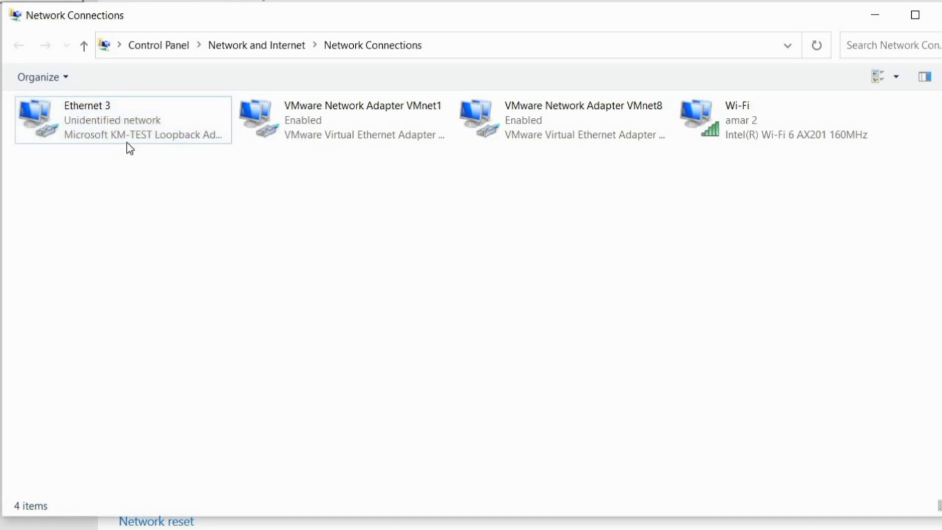
right_click(170, 134)
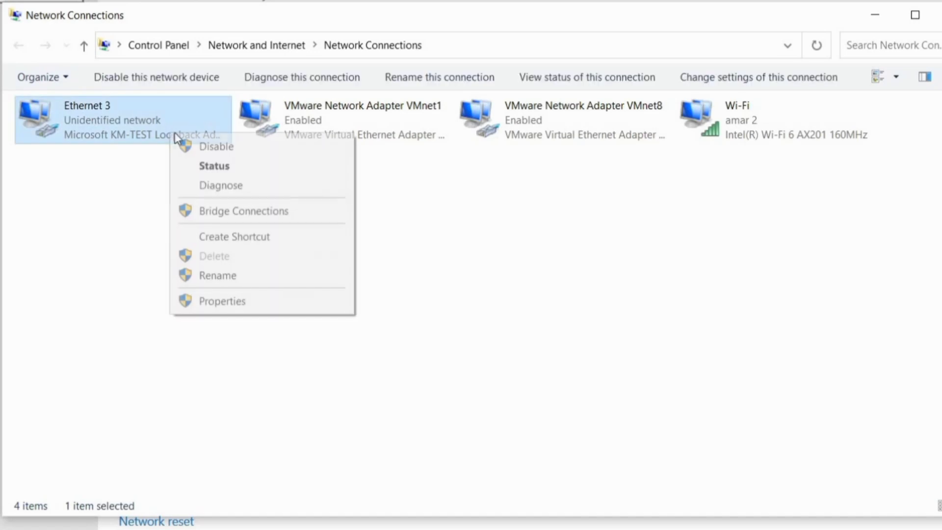
click(224, 301)
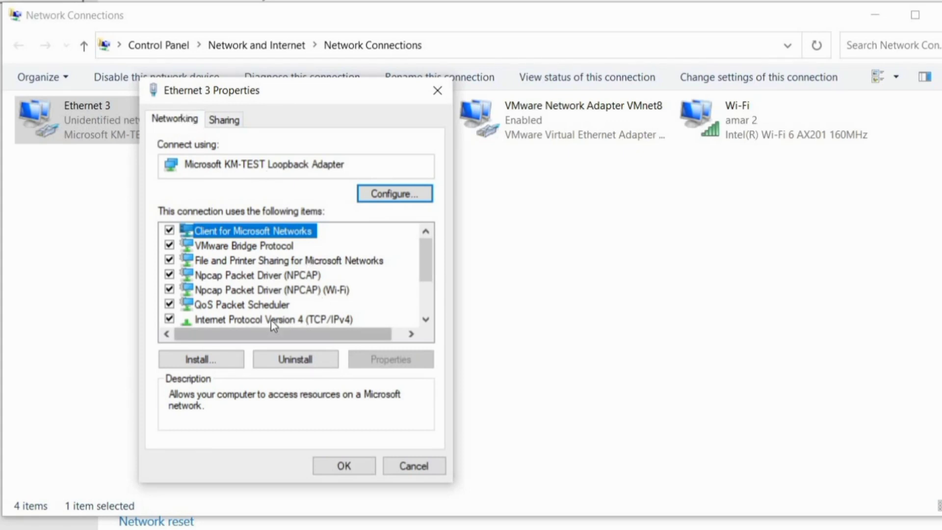
click(212, 320)
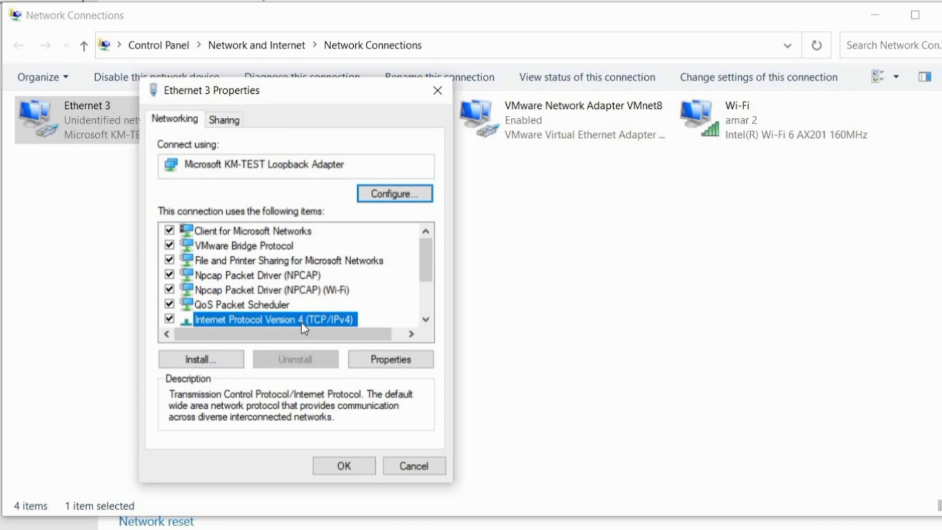
click(399, 366)
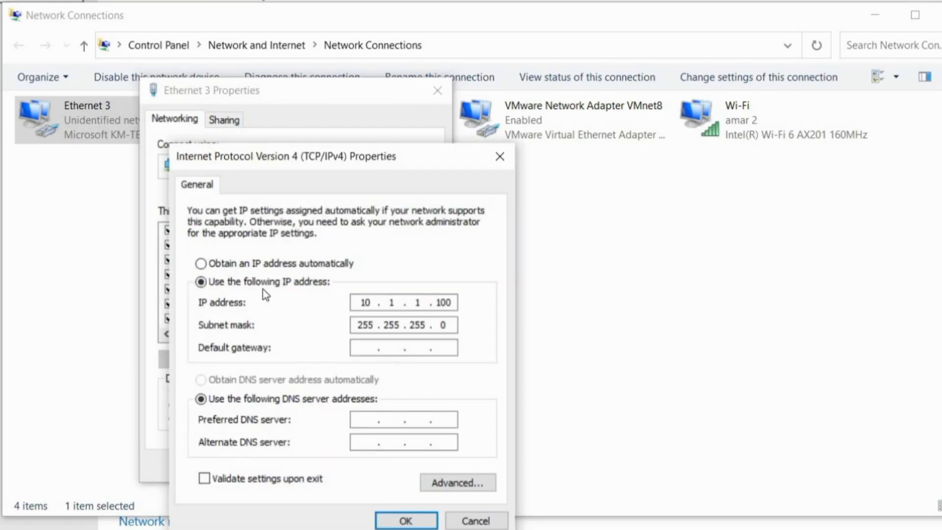
Step: Give Ethernet 3 static IP 10.1.1.100 with subnet mask 255.255.255.0 and confirm with OK
click(255, 265)
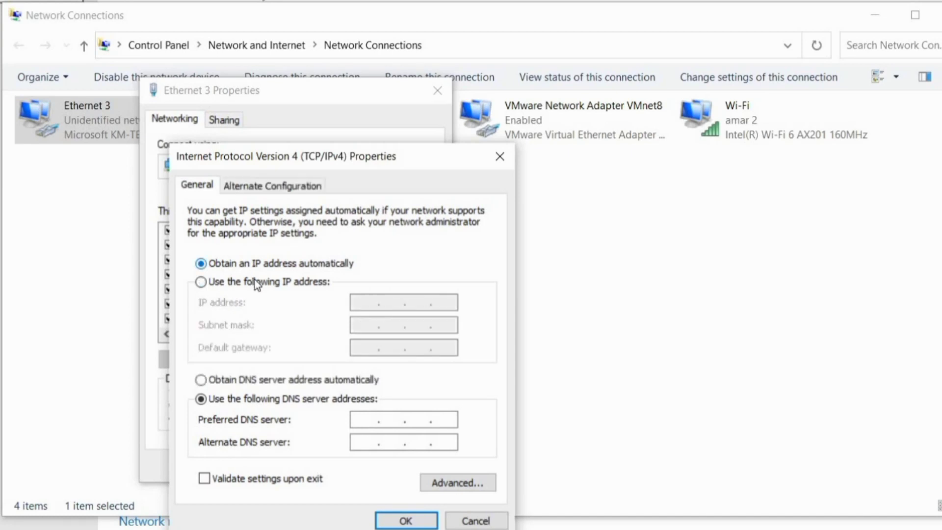
click(255, 281)
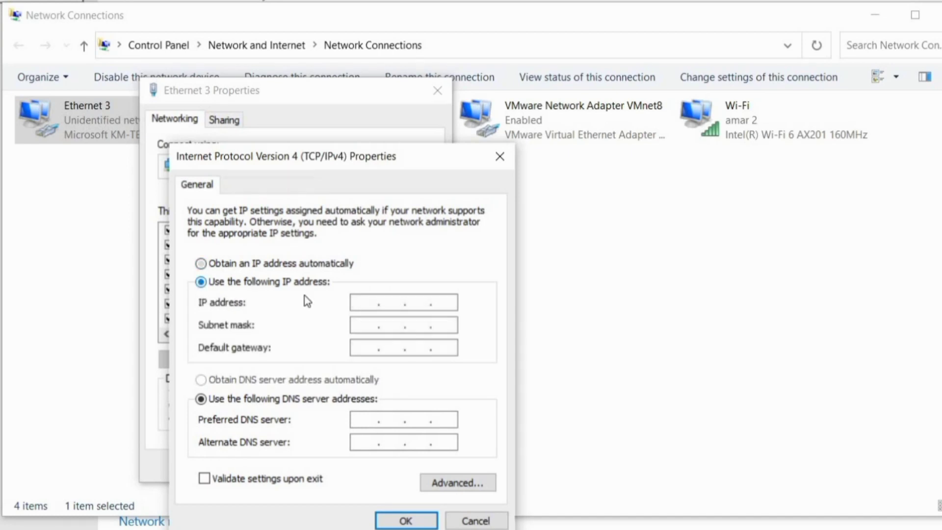
click(373, 308)
text(10)
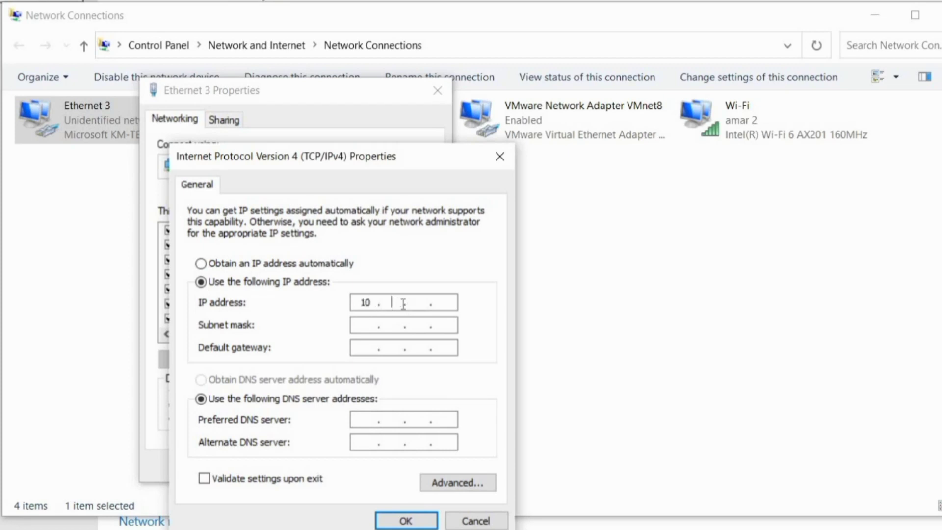
text(.1.1.100)
click(362, 328)
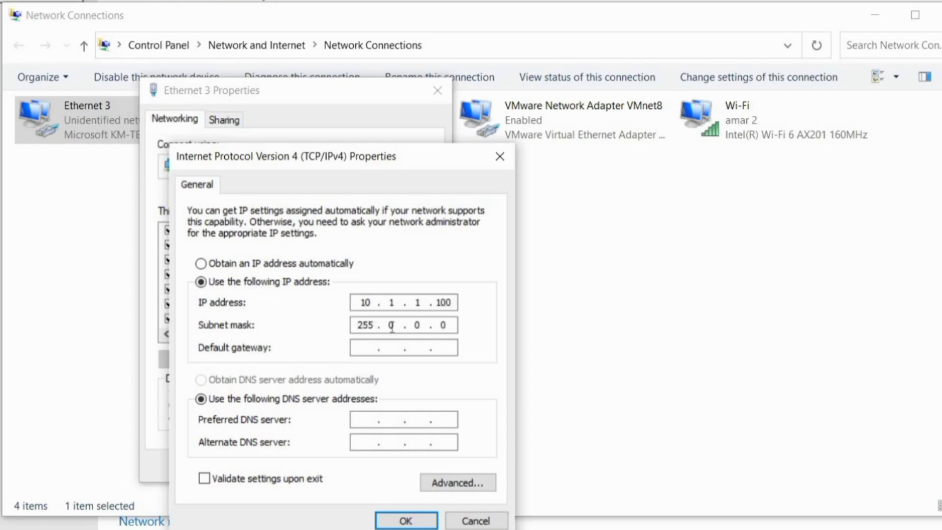
click(392, 327)
key(BackSpace)
text(255.255.255.0)
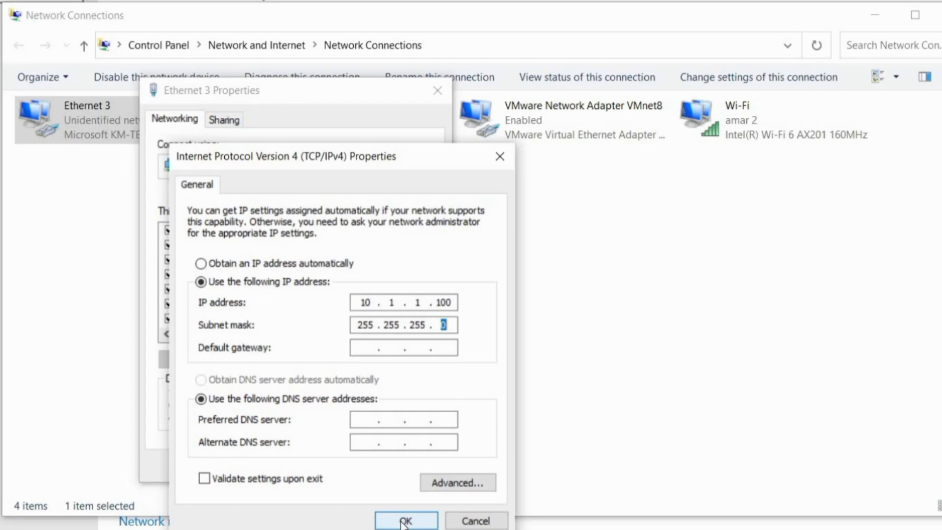
click(404, 521)
Step: Close Ethernet 3 Properties and scroll the Chrome blog post to Step 4 Verification
click(352, 470)
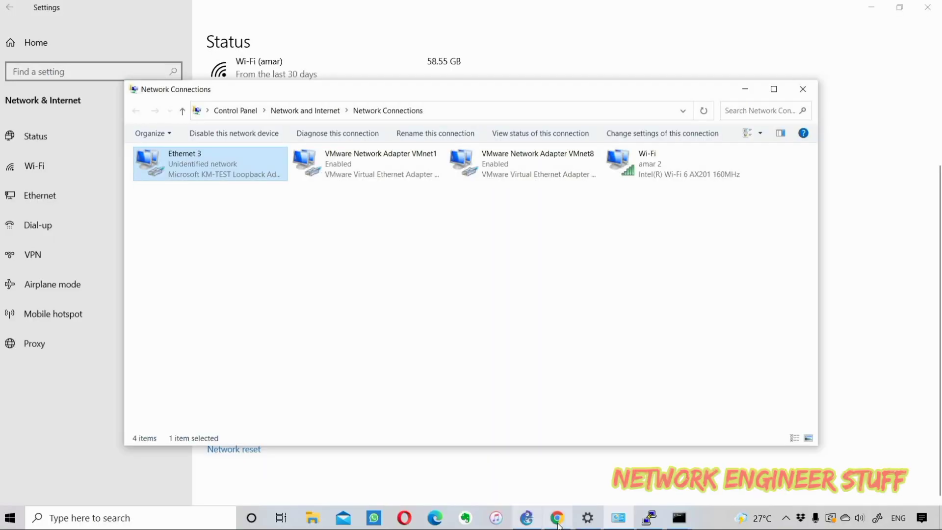
click(557, 517)
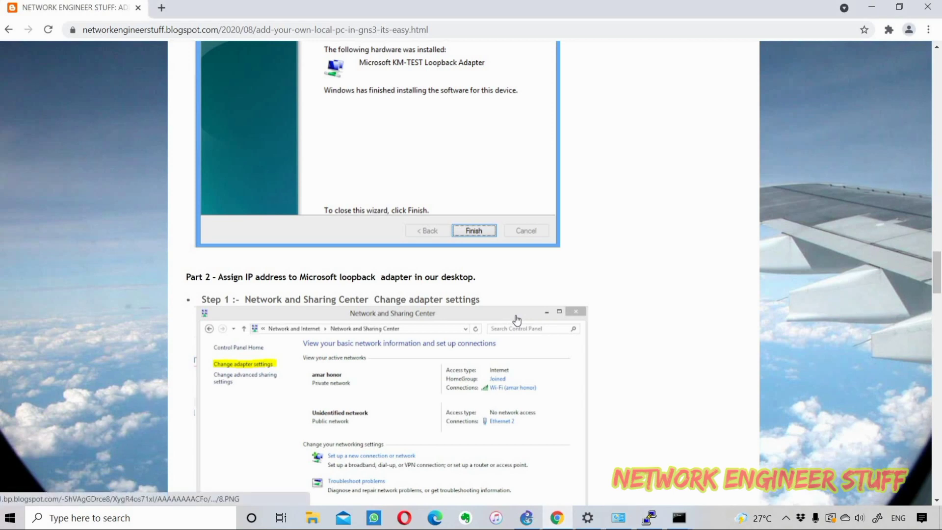
scroll(517, 320, down, 3)
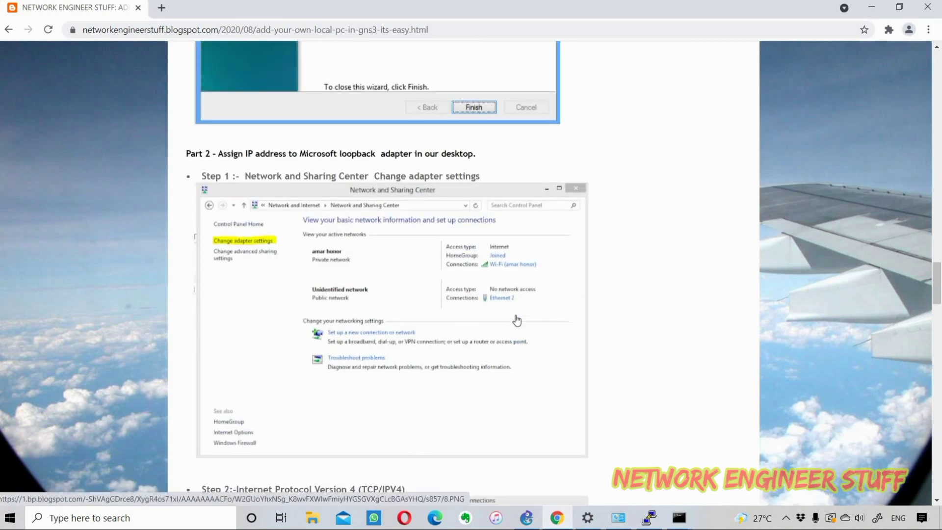
scroll(517, 320, down, 4)
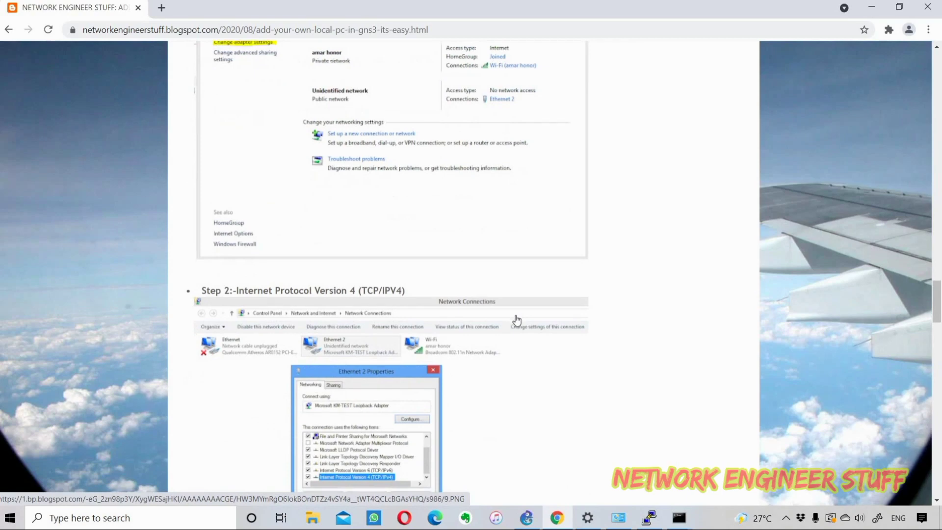
scroll(517, 320, down, 10)
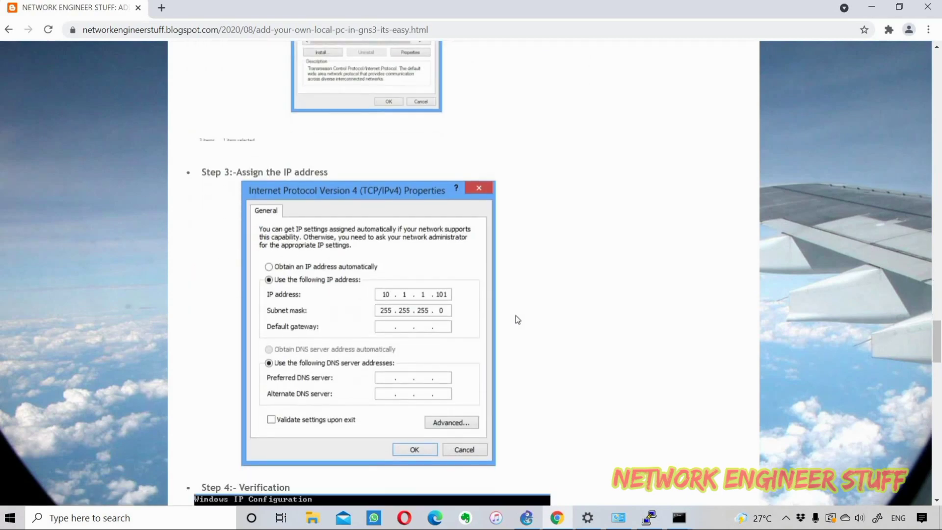
scroll(517, 320, down, 8)
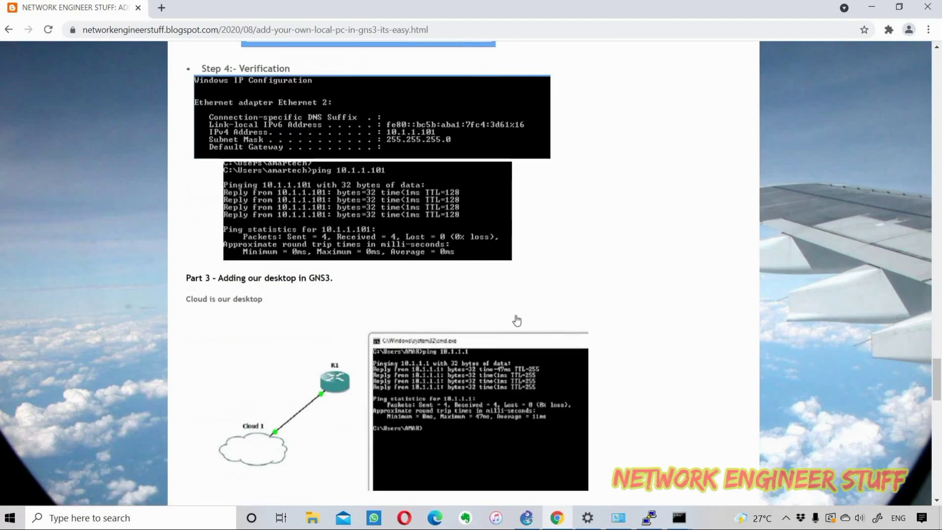
scroll(518, 320, down, 1)
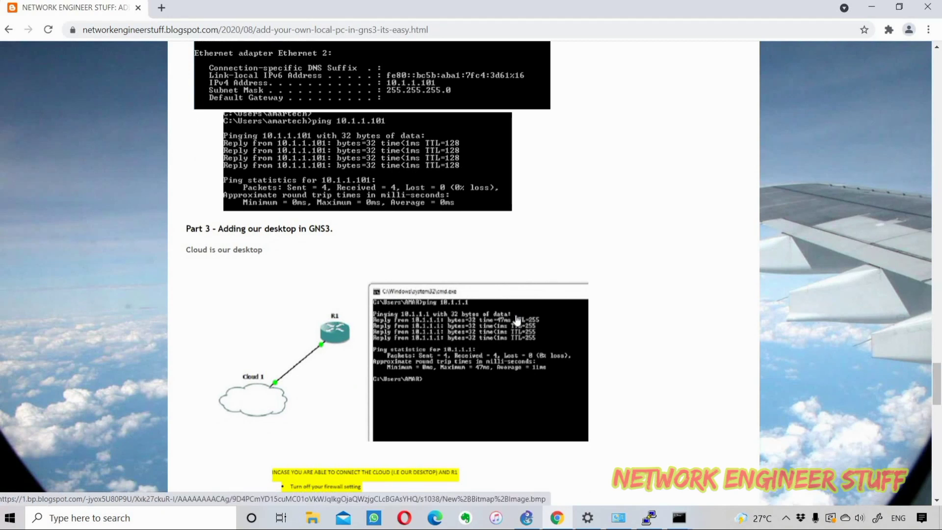
scroll(518, 320, up, 2)
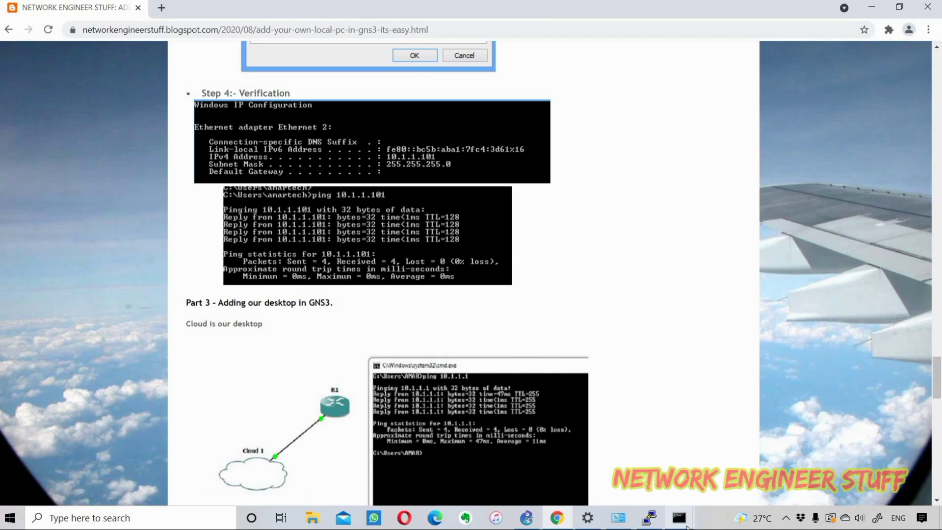
Step: Bring Command Prompt forward and run ipconfig
mouse_move(687, 528)
mouse_move(700, 491)
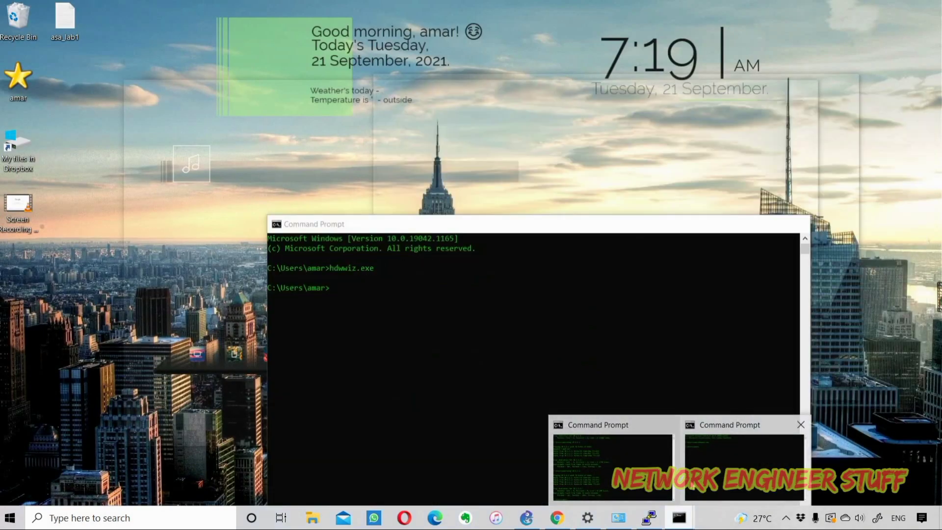
click(702, 491)
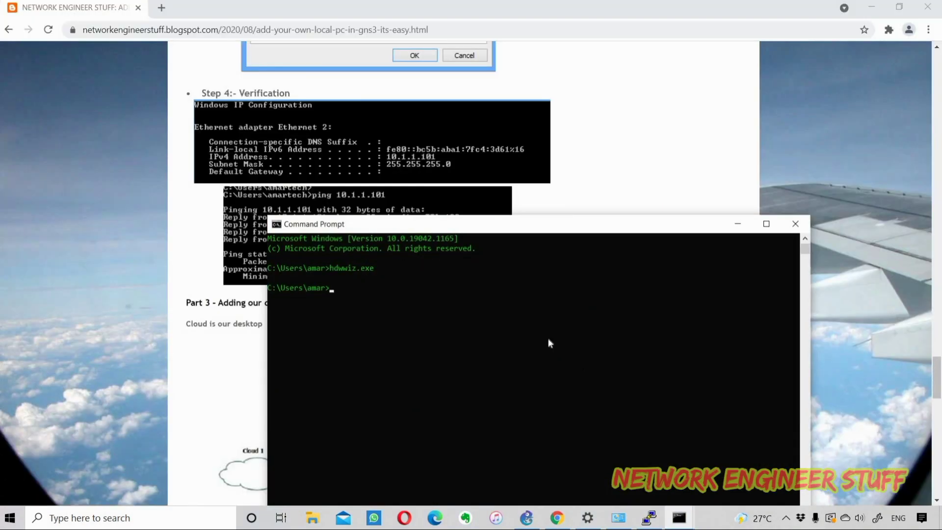
text(ic)
key(BackSpace)
key(BackSpace)
text(ipconfig)
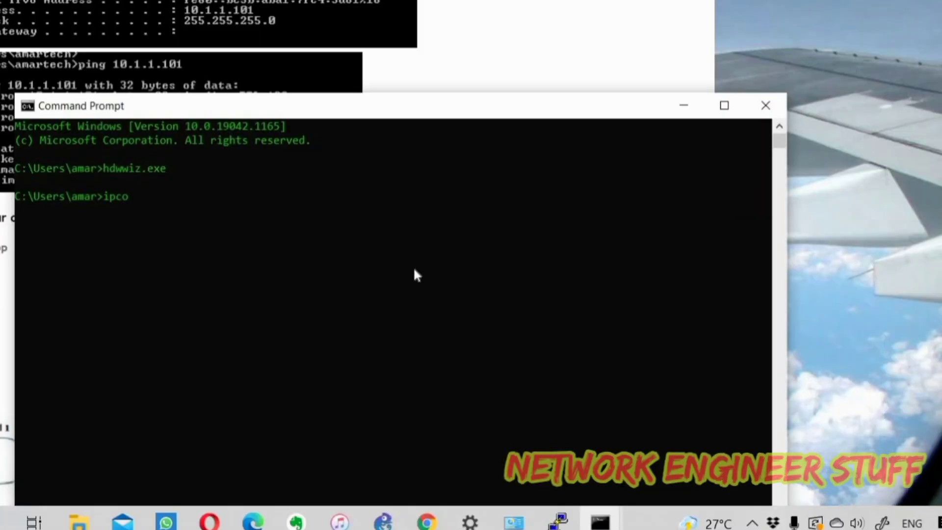
key(Return)
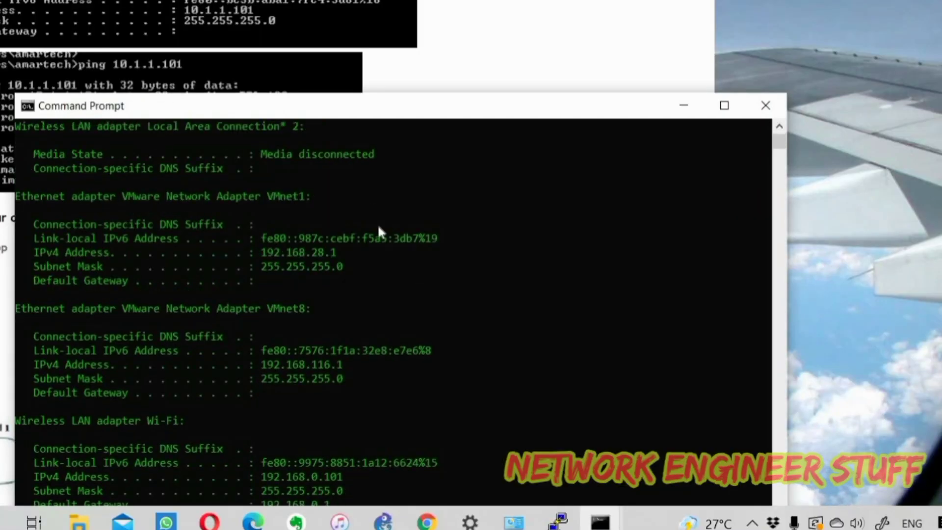
Step: Review the ipconfig output, highlighting Ethernet 3's 10.1.1.100 address and subnet mask
scroll(379, 229, up, 4)
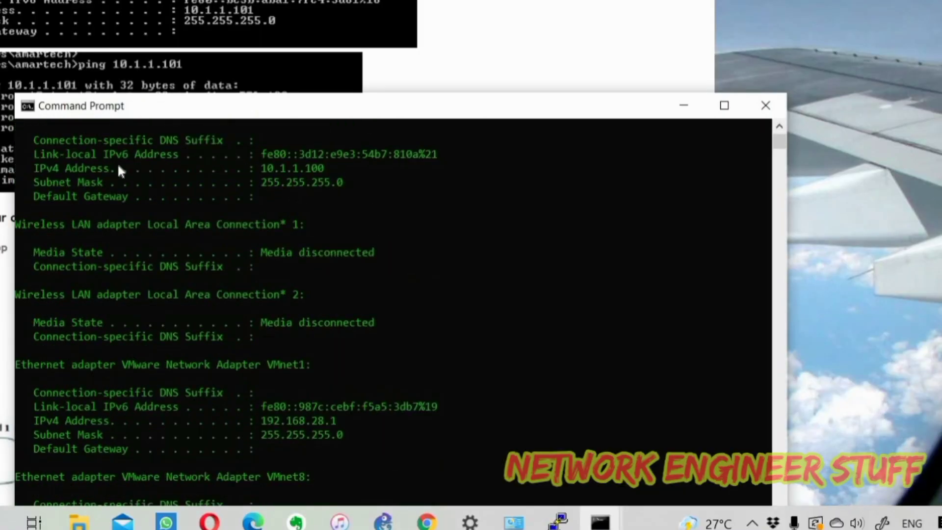
scroll(84, 183, up, 1)
drag(32, 153, 327, 215)
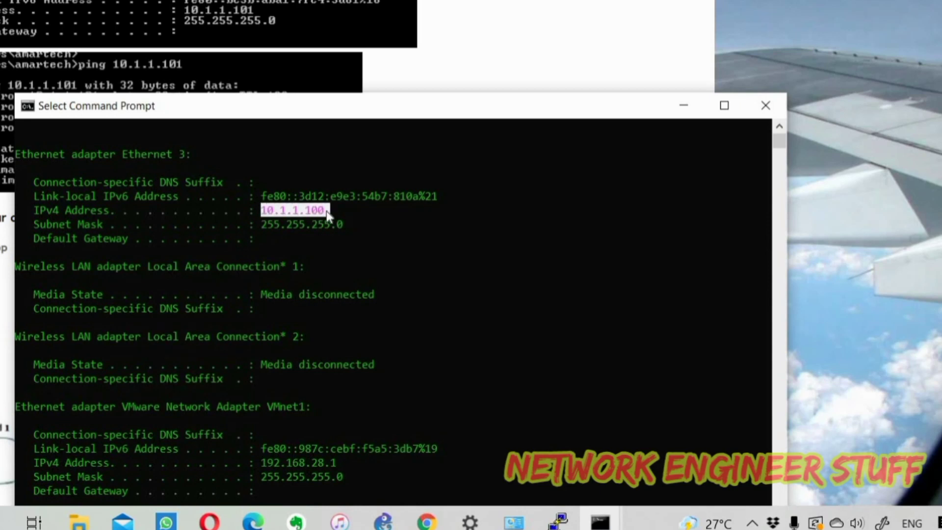
drag(368, 224, 141, 222)
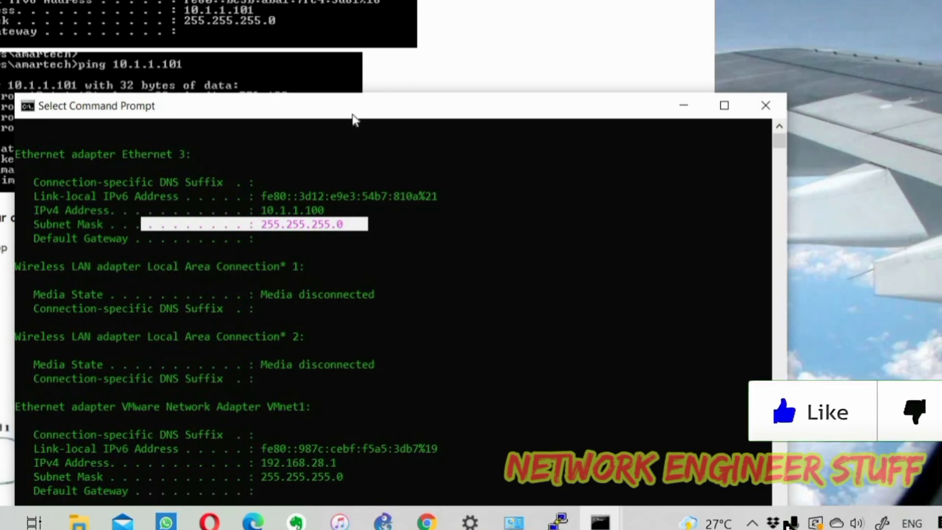
drag(418, 106, 539, 0)
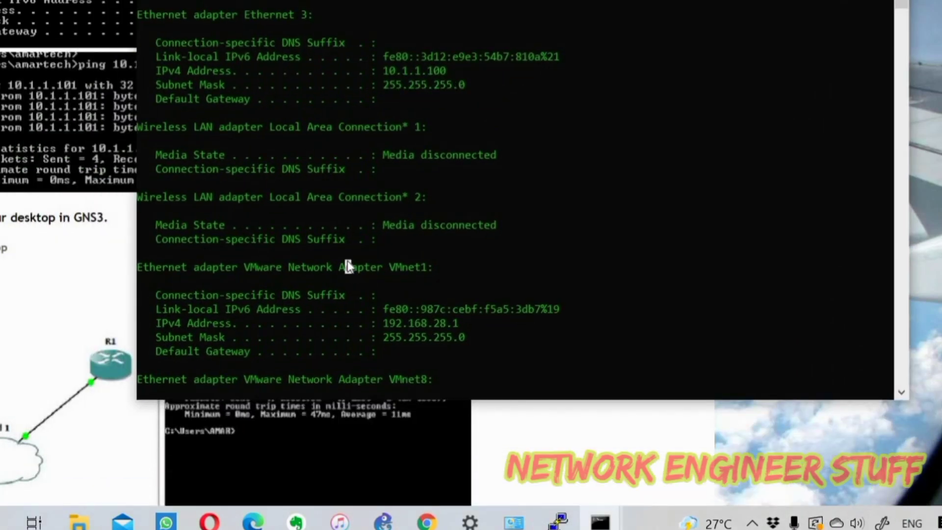
scroll(347, 264, down, 8)
scroll(349, 267, down, 8)
scroll(349, 266, up, 6)
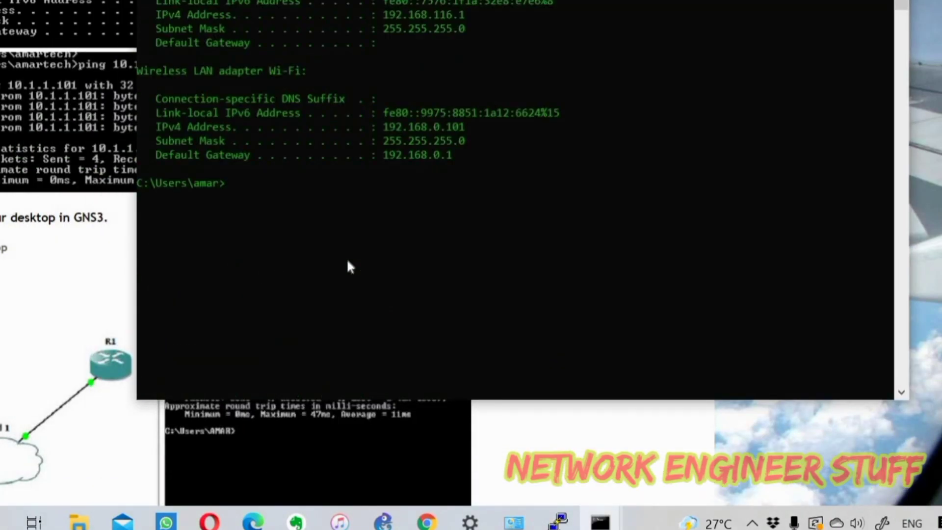
Step: Ping 10.1.1.100 for four successful replies, then return to the Chrome blog
key(Return)
key(Return)
key(Return)
text(ping 1)
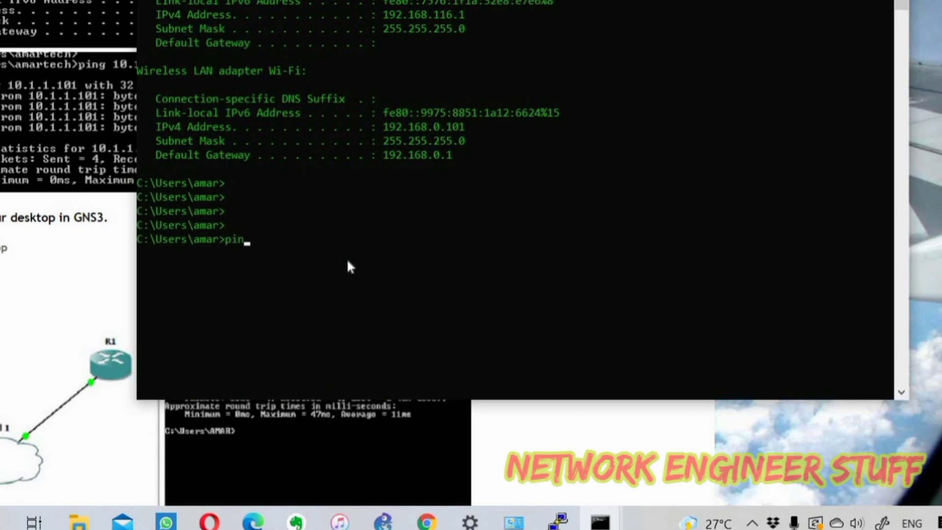
text(0.1.1.100)
key(Return)
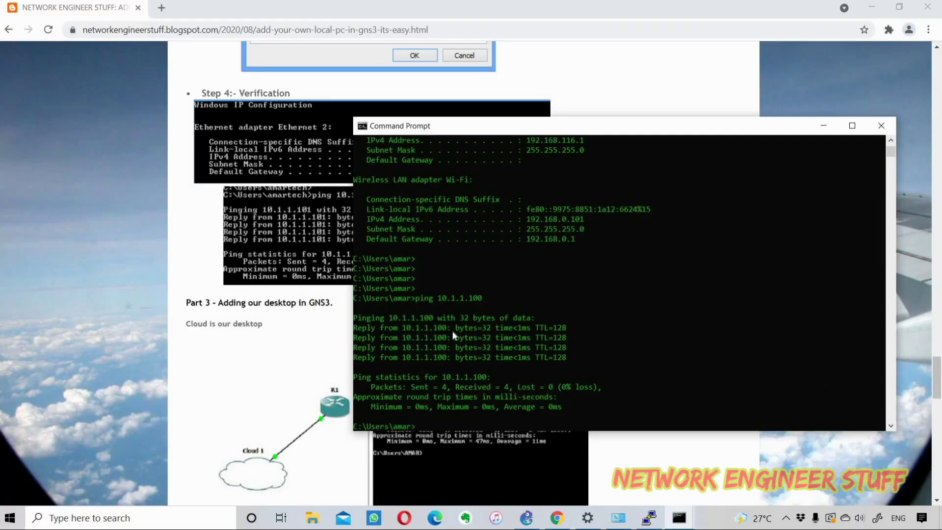
click(142, 340)
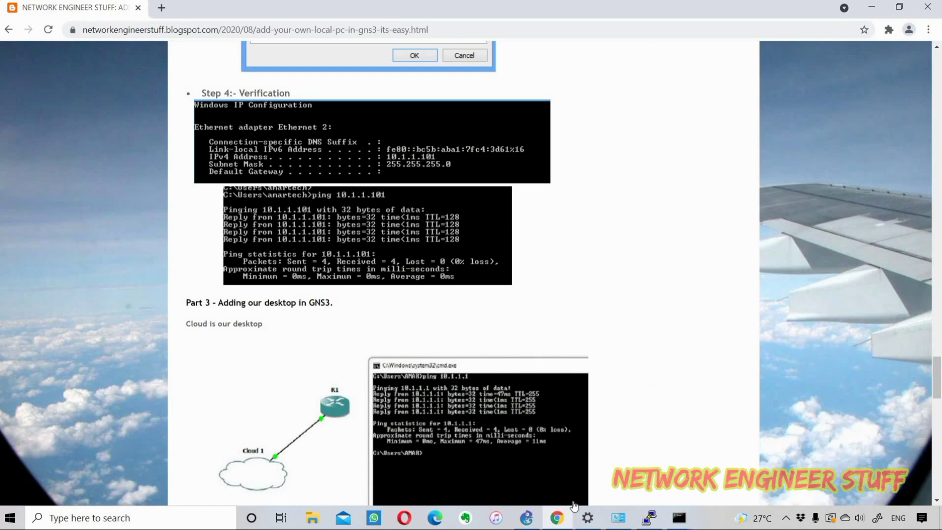
Step: Add a c7200 router, R1, to the blank GNS3 topology
click(551, 522)
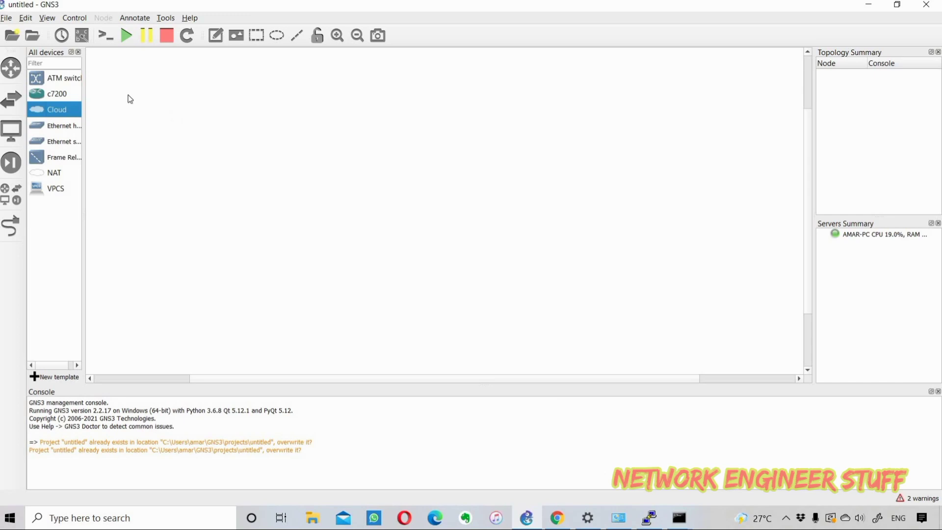
click(9, 19)
key(Right)
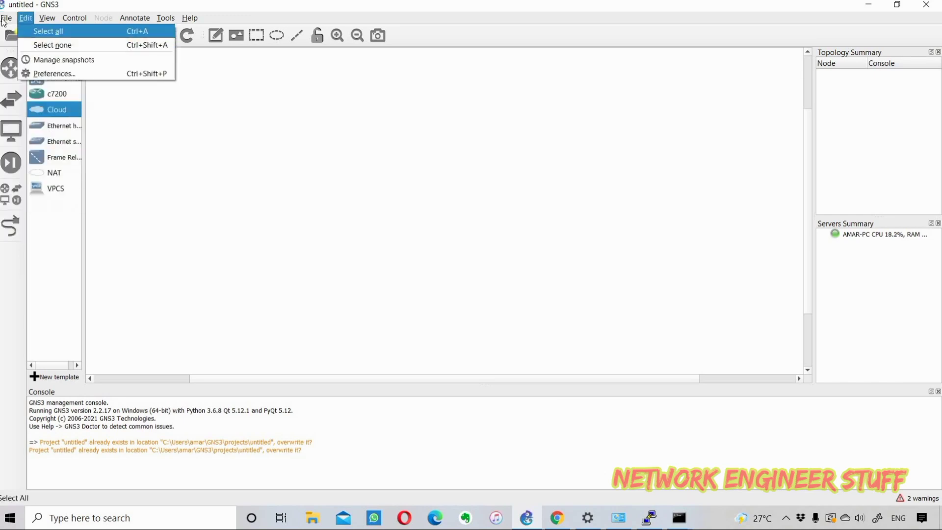
key(Left)
key(Right)
key(Escape)
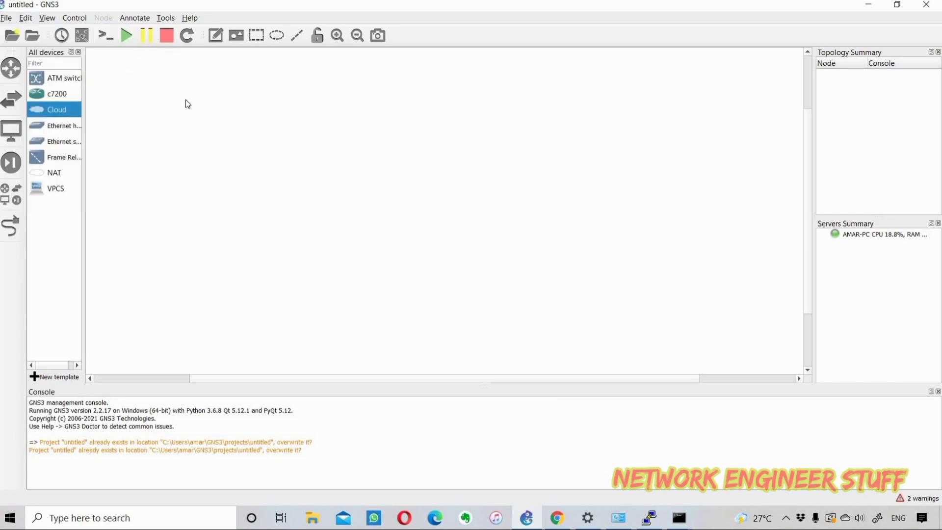
drag(56, 98, 301, 131)
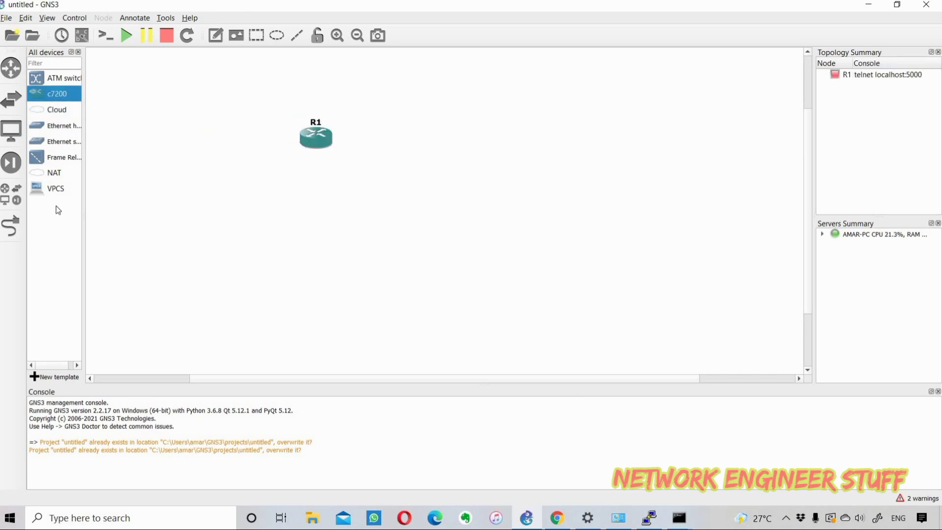
Step: Place a Cloud node right of R1 and rename it to the host PC's name
click(16, 200)
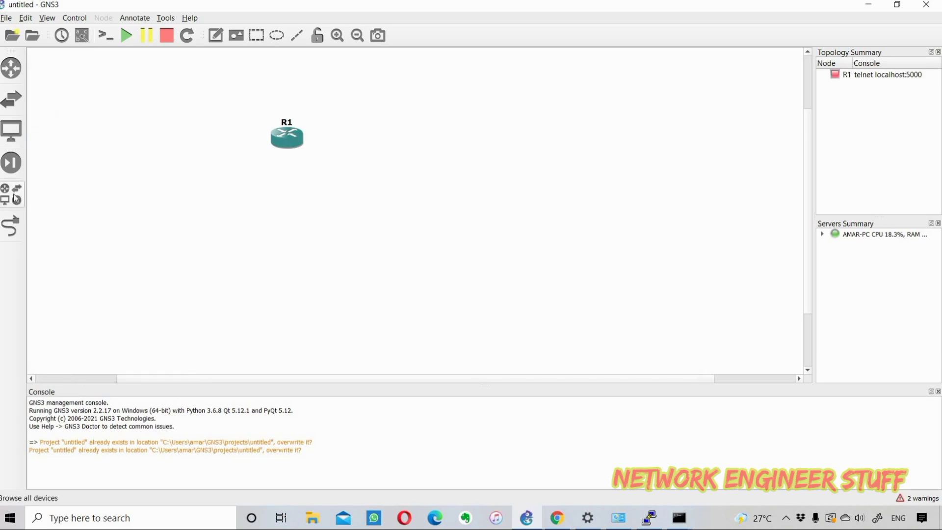
click(16, 200)
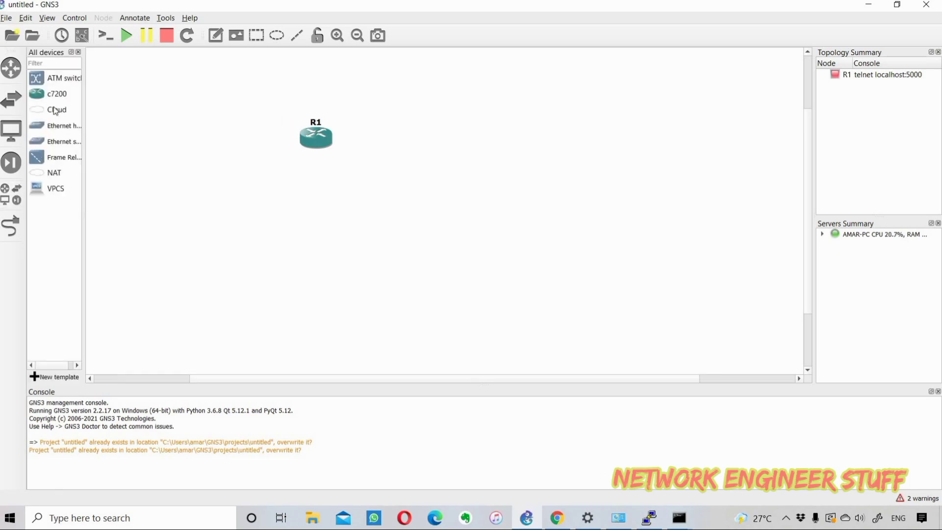
click(55, 110)
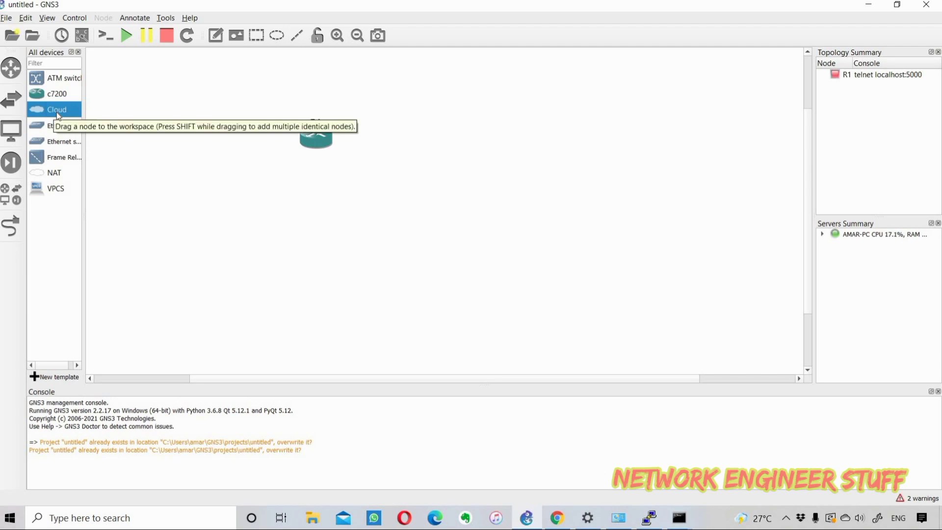
drag(58, 110, 495, 210)
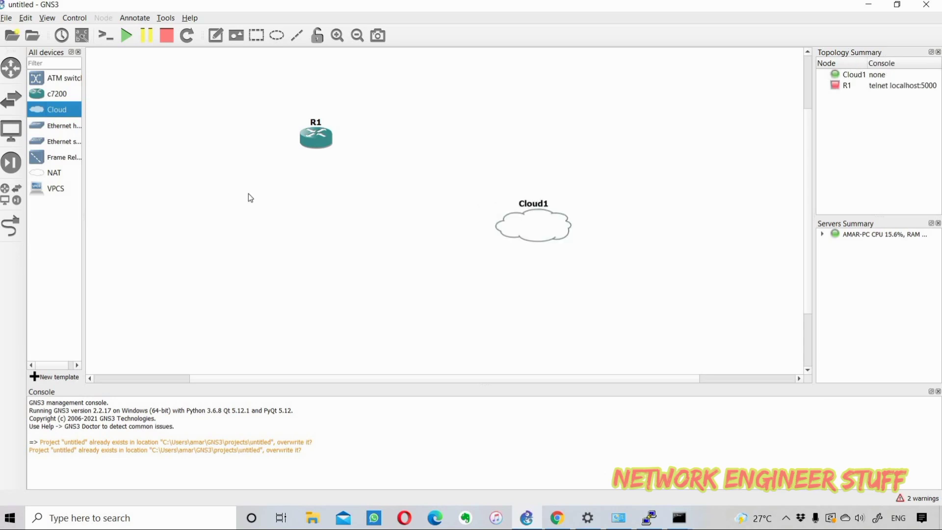
double_click(539, 206)
text(amar pc)
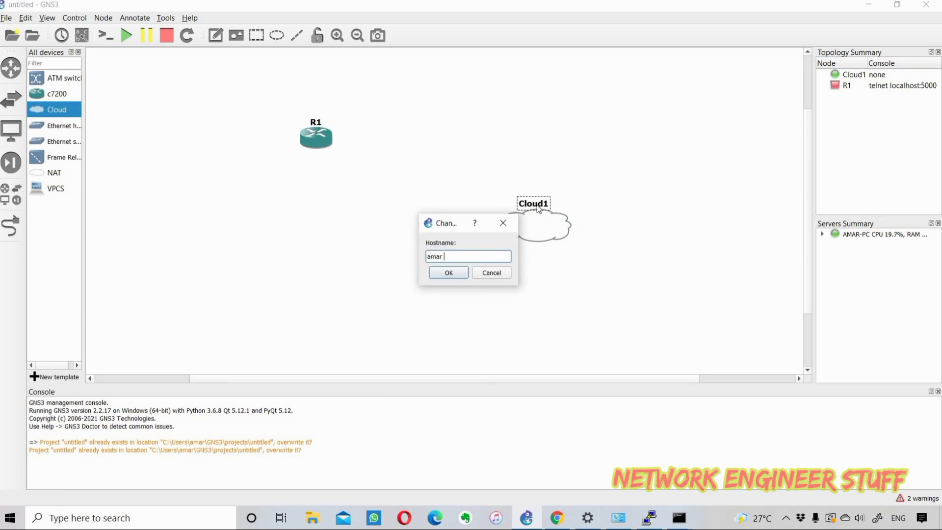
click(445, 274)
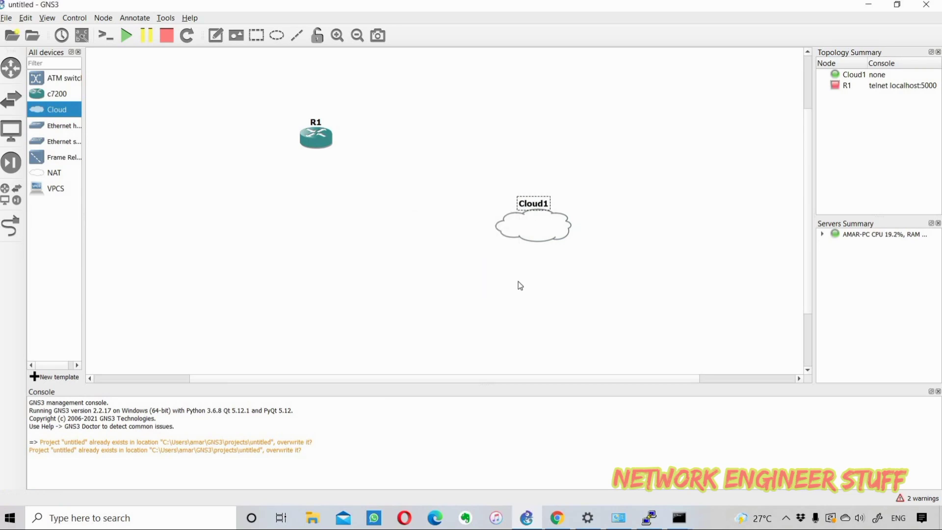
Step: Change the cloud node's symbol to the Affinity-circle-red client computer
right_click(555, 230)
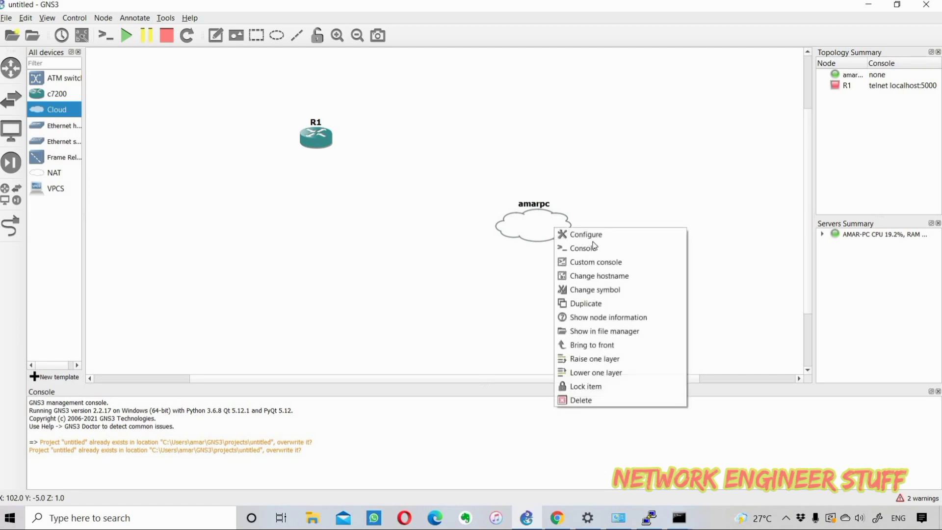
click(604, 289)
click(401, 232)
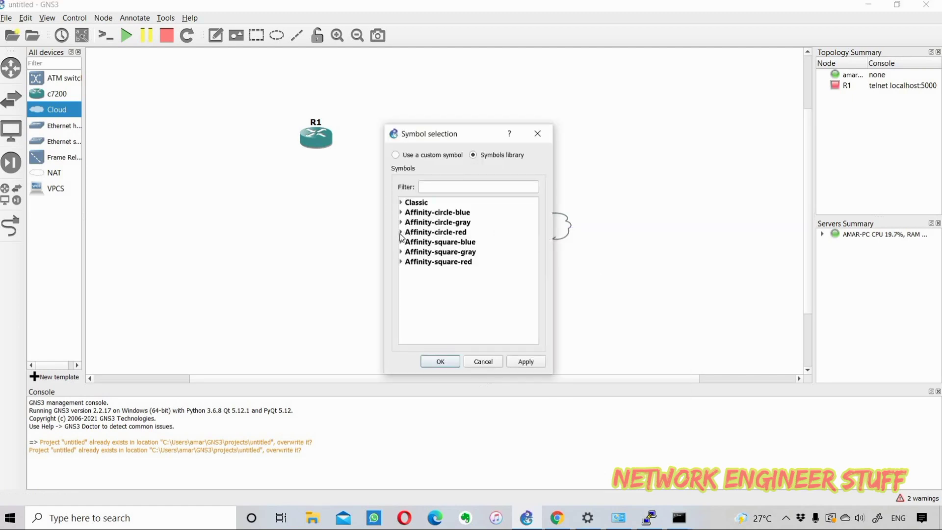
scroll(466, 248, down, 1)
scroll(464, 246, down, 2)
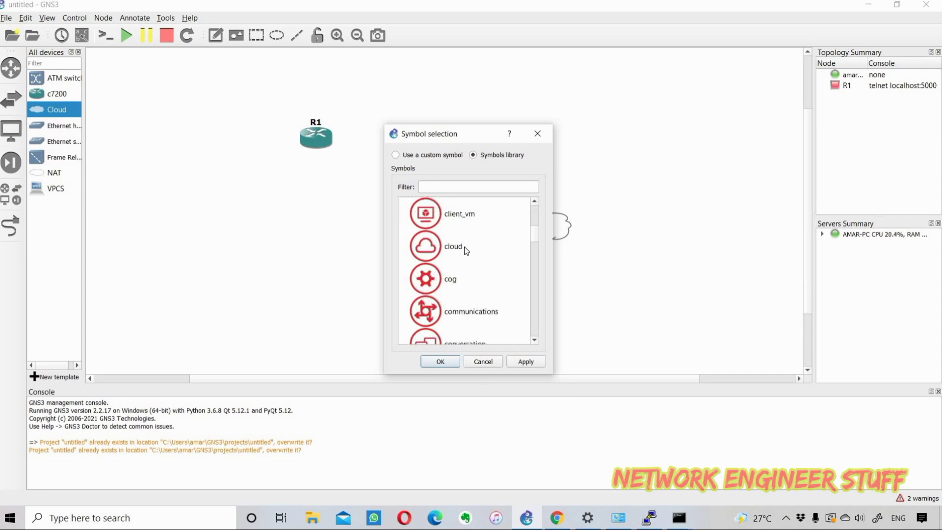
scroll(464, 246, down, 2)
scroll(467, 251, up, 2)
scroll(464, 246, up, 1)
click(466, 279)
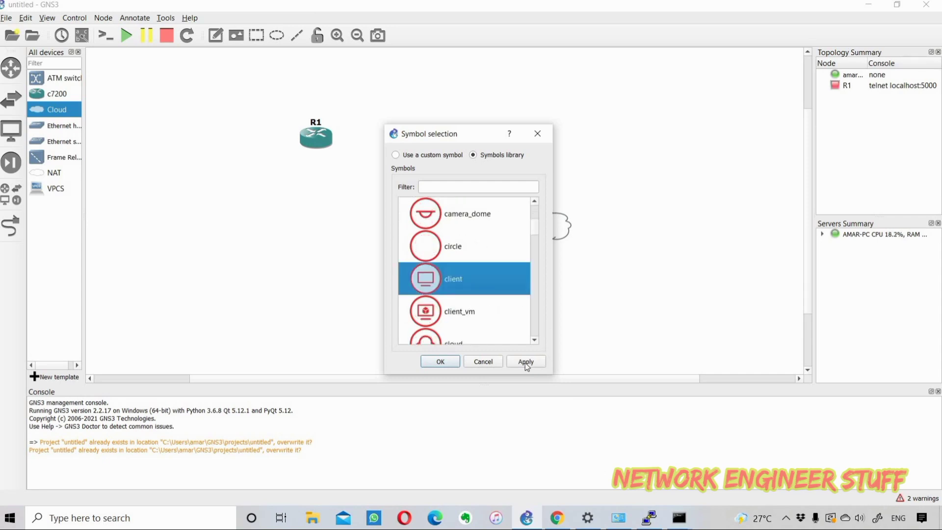
click(448, 363)
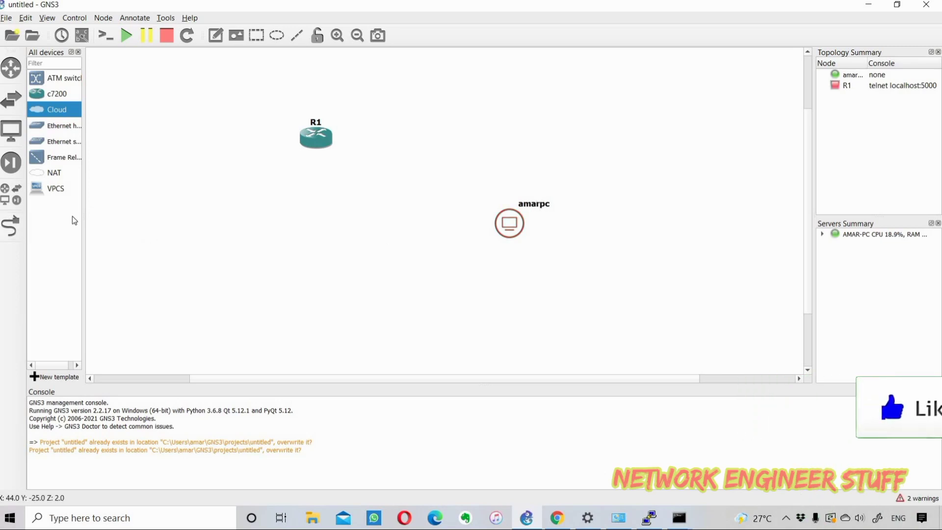
click(14, 228)
Step: Link R1's FastEthernet0/0 to Ethernet 3 on the host PC node
click(322, 142)
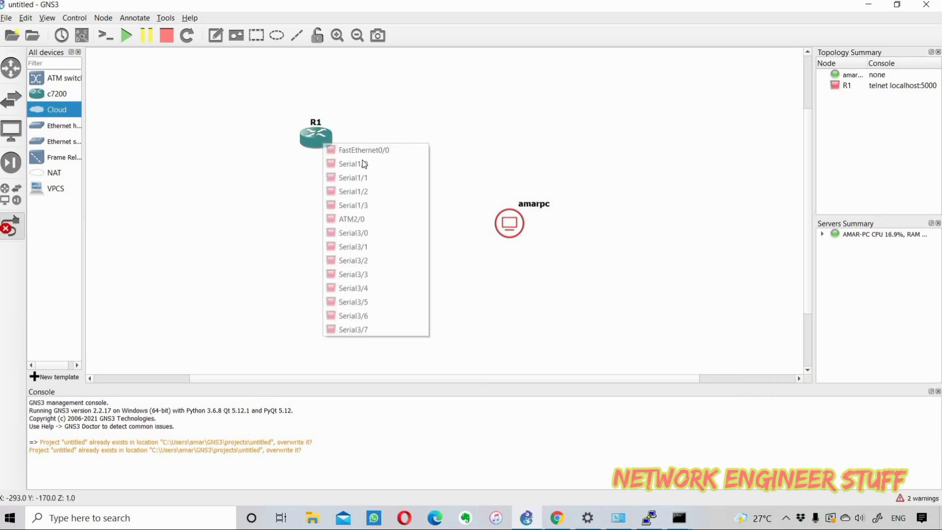
click(373, 150)
click(508, 220)
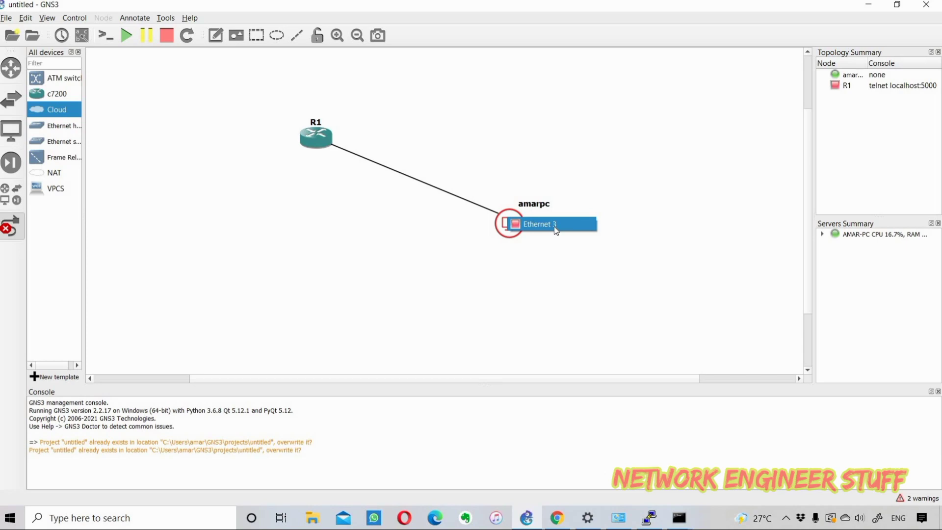
click(555, 226)
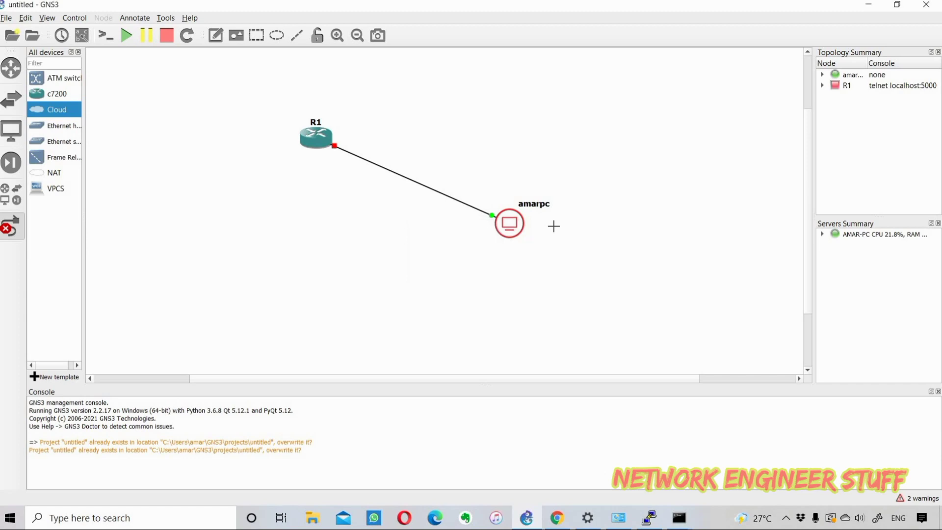
click(13, 227)
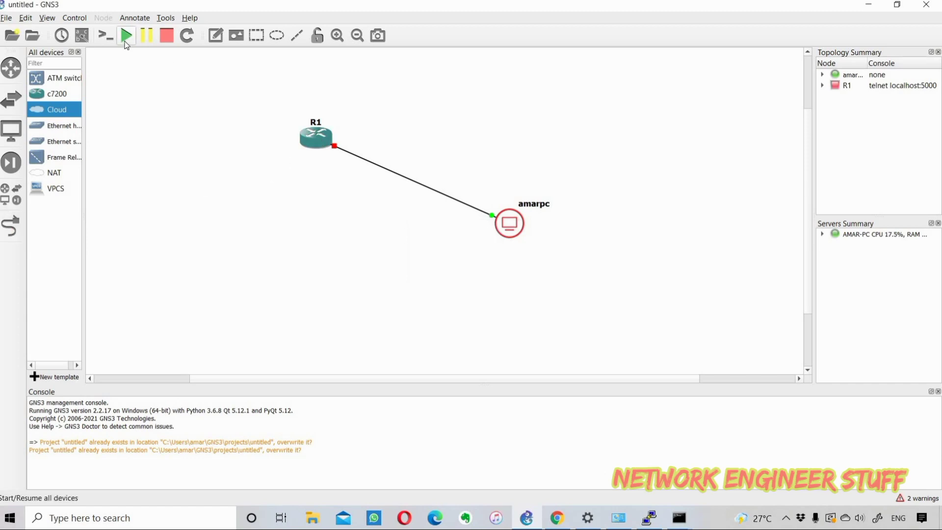
Step: Start all devices and bring up R1's console at the R1# prompt
click(126, 35)
click(490, 271)
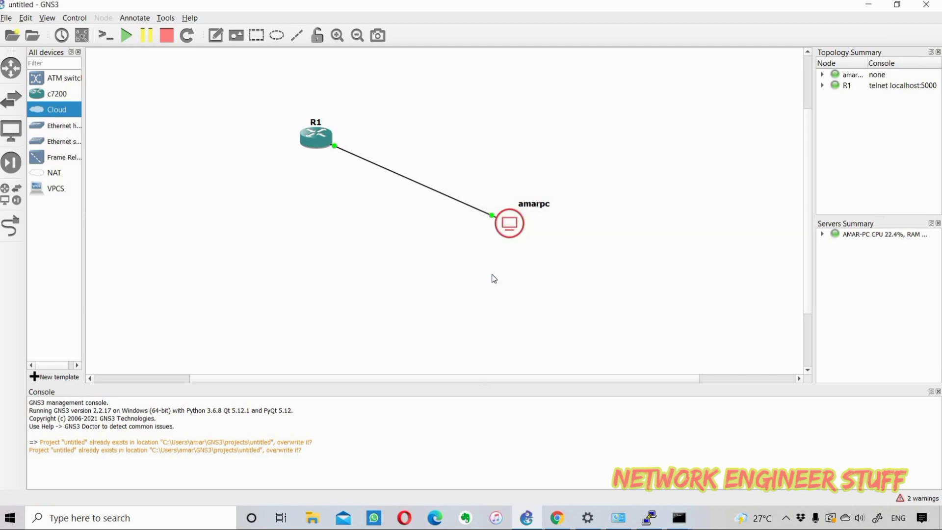
key(alt+Tab)
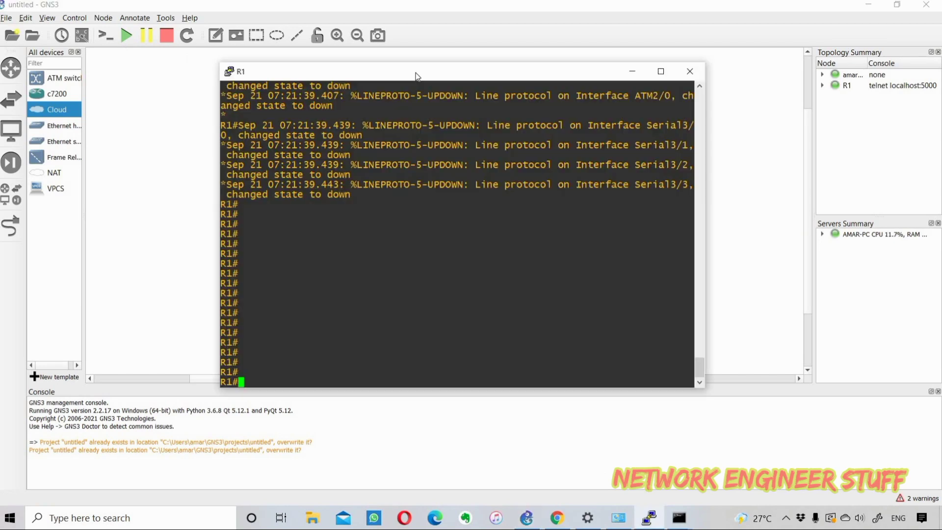
key(Return)
key(Return)
key(Return)
key(Return)
key(Return)
key(Return)
key(Return)
key(Return)
key(Return)
key(Return)
key(Return)
key(Return)
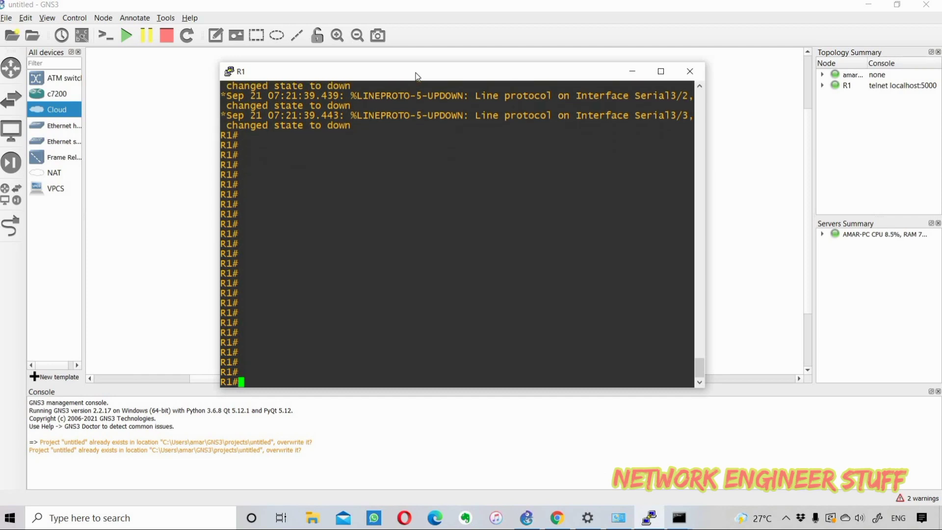
drag(417, 73, 374, 158)
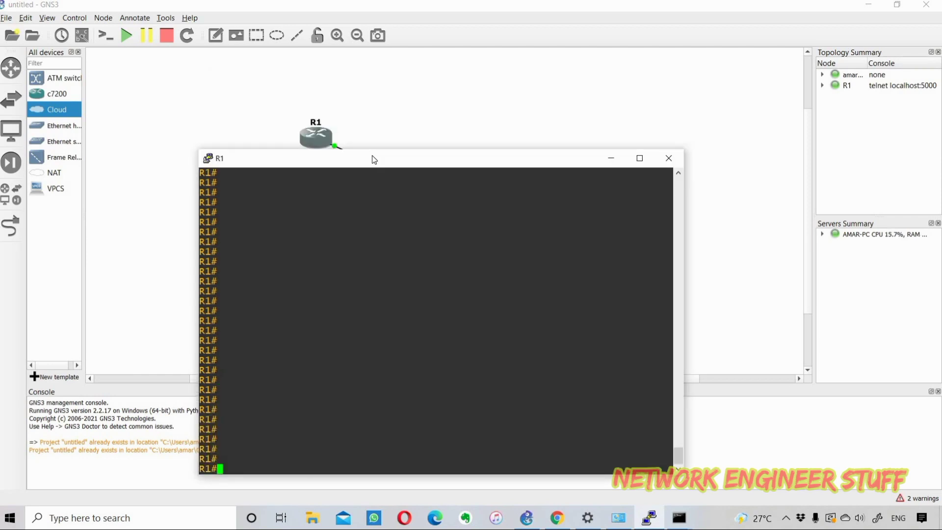
Step: On R1, assign FastEthernet0/0 the address 10.1.1.1 255.255.255.0
text(config)
key(Return)
key(Return)
key(Return)
key(Return)
text(i)
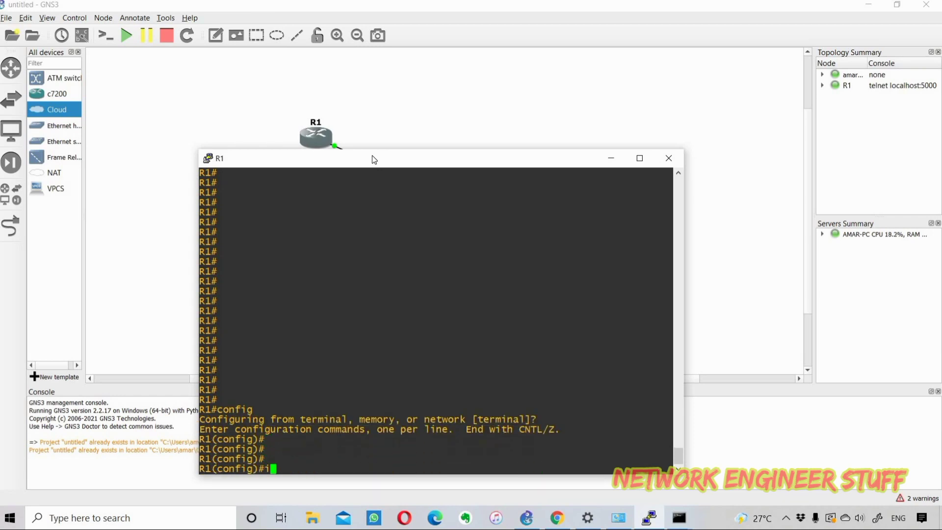
text(nt fa0/0)
key(Return)
drag(372, 156, 391, 68)
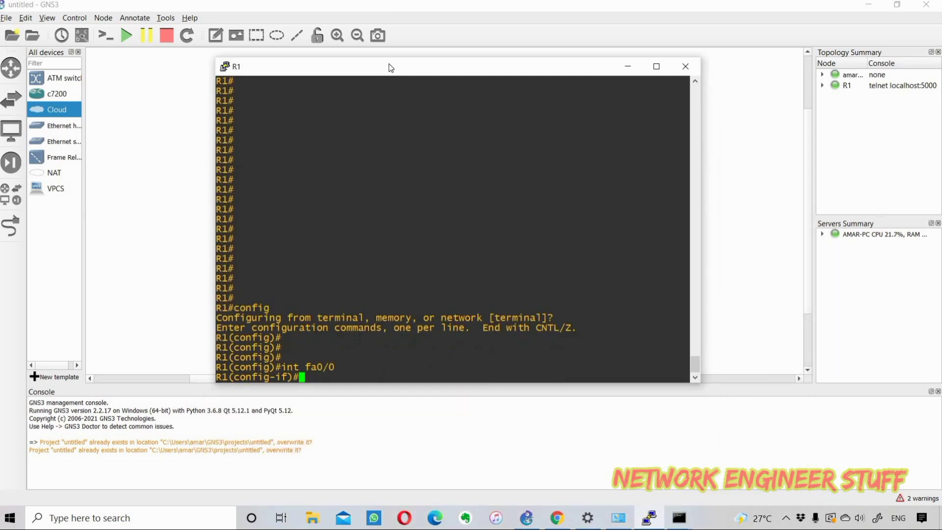
text(ip add 10.1.1.1 2)
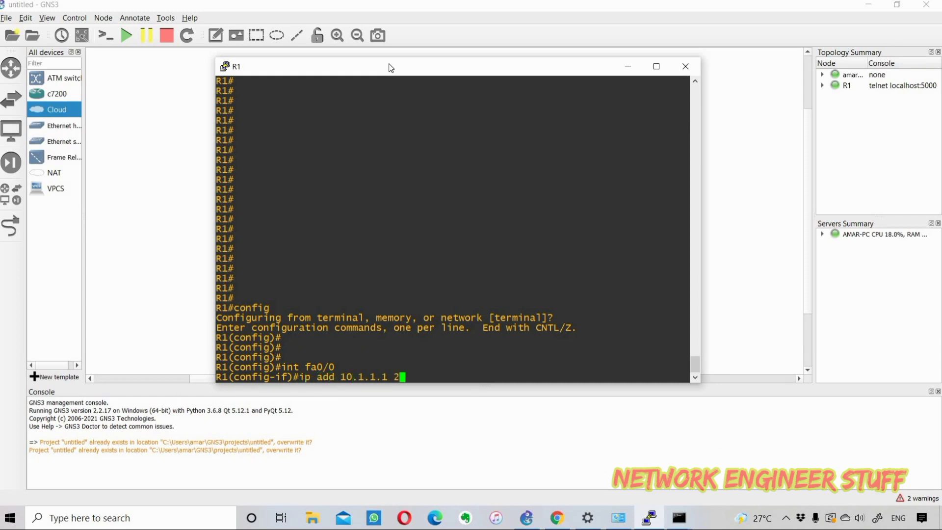
text(55)
text(55.255.0)
key(Return)
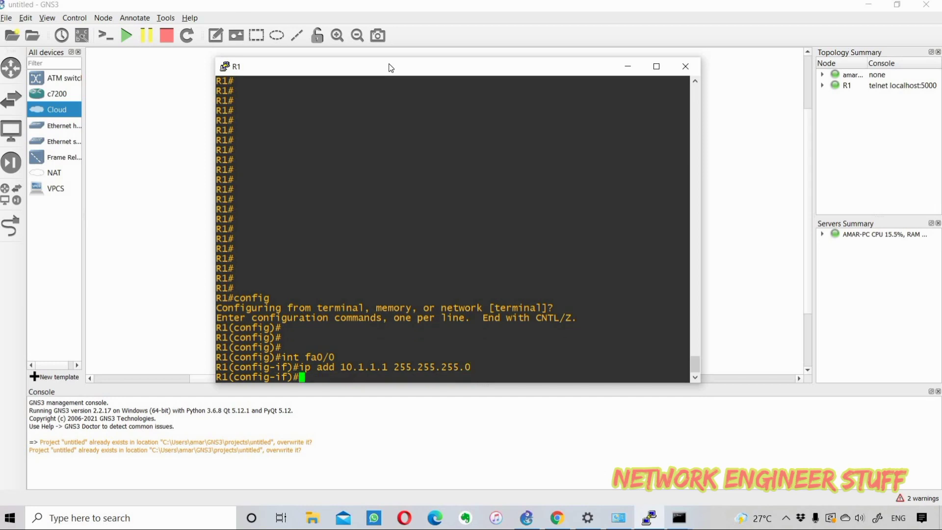
Step: Enable FastEthernet0/0 with no shut and return to privileged mode with end
text(no sht)
key(Return)
key(Return)
key(Return)
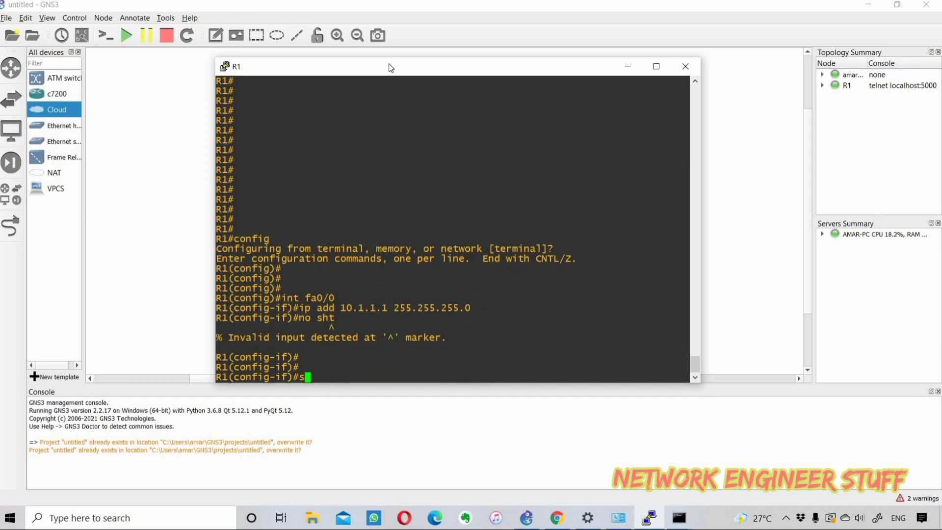
text(no shut)
key(Return)
key(Return)
key(Return)
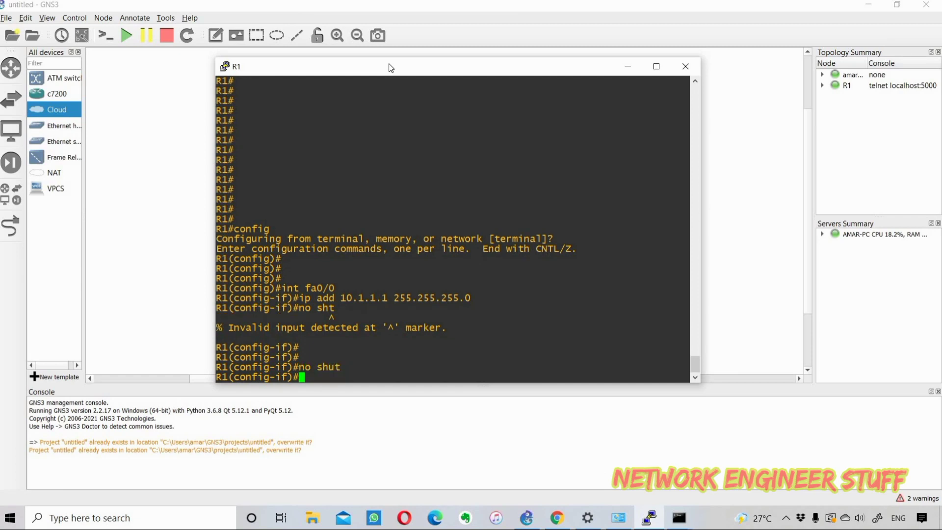
text(end)
key(Return)
key(Return)
key(Return)
key(Return)
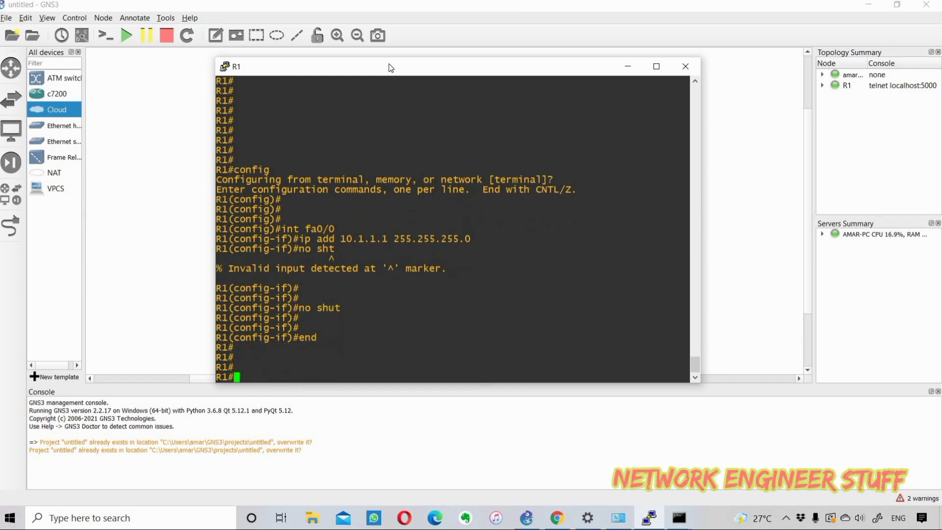
drag(400, 66, 443, 218)
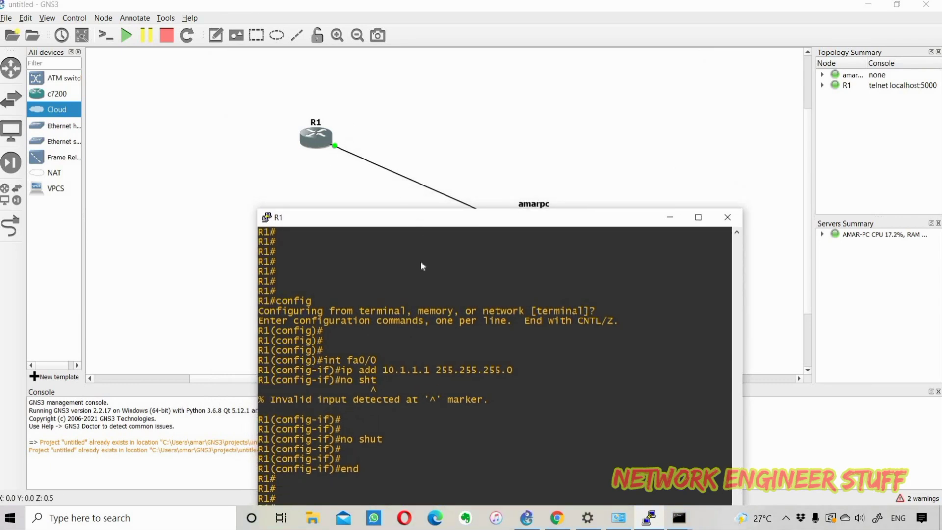
Step: From the host's Command Prompt, ping R1 at 10.1.1.1
drag(422, 266, 531, 241)
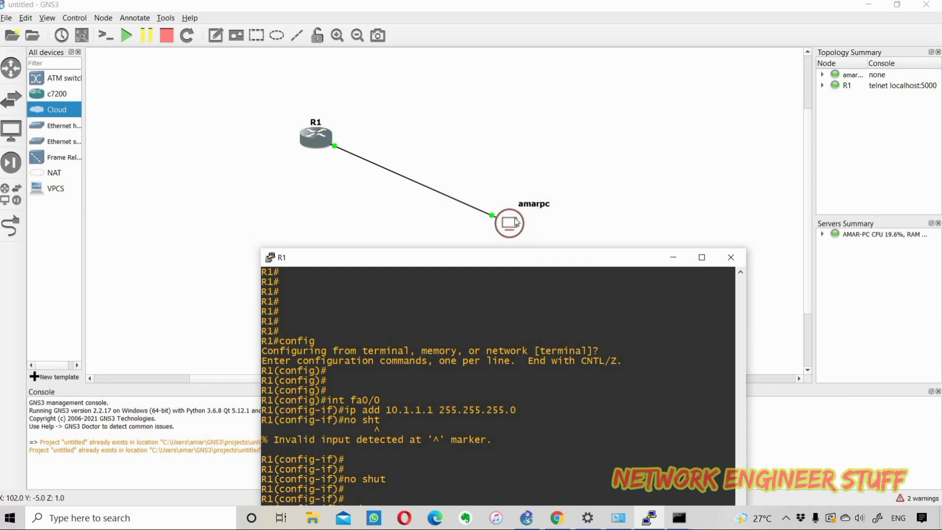
mouse_move(517, 222)
click(680, 517)
click(748, 469)
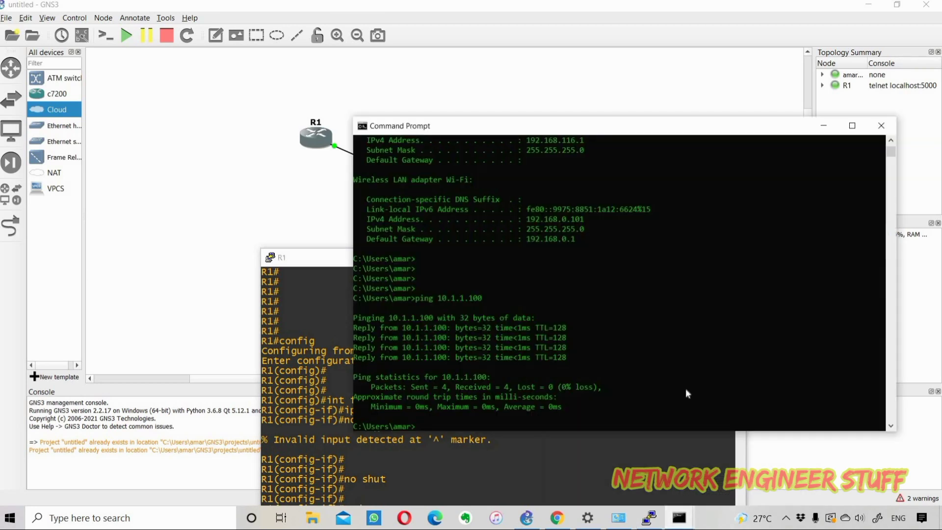
scroll(656, 370, down, 1)
key(Return)
key(Return)
key(Return)
key(Return)
key(Return)
key(Return)
key(Return)
key(Return)
key(Return)
key(Return)
key(Return)
key(Return)
key(Return)
key(Return)
key(Return)
key(Return)
key(Return)
key(Return)
key(Return)
key(Return)
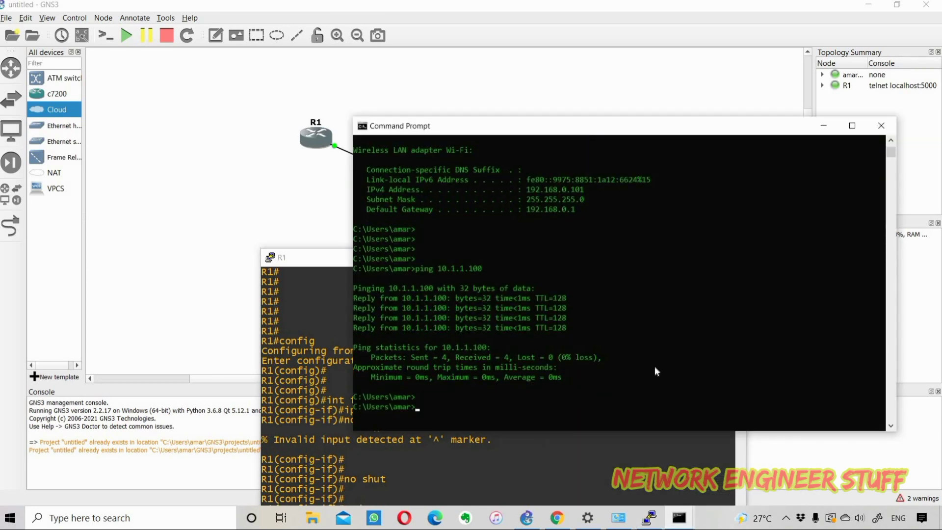
text(ping 10.1.1)
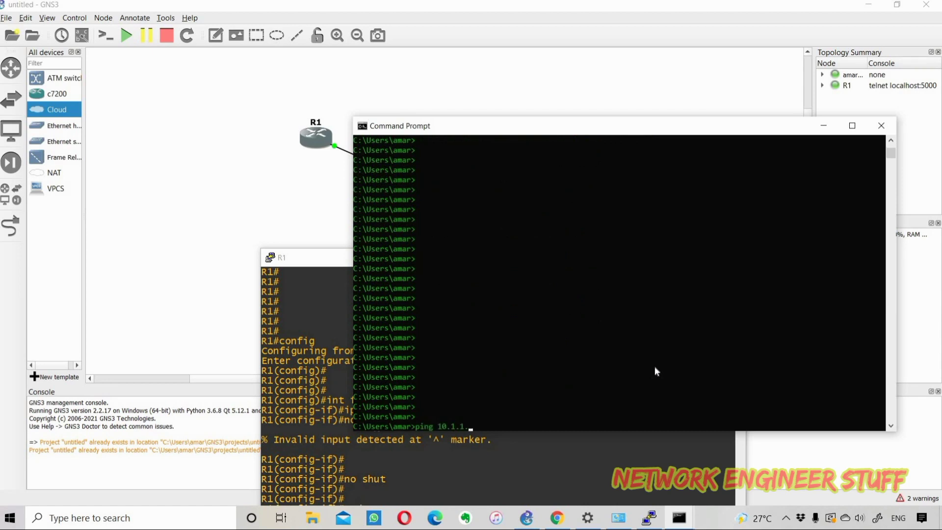
text(.1)
key(Return)
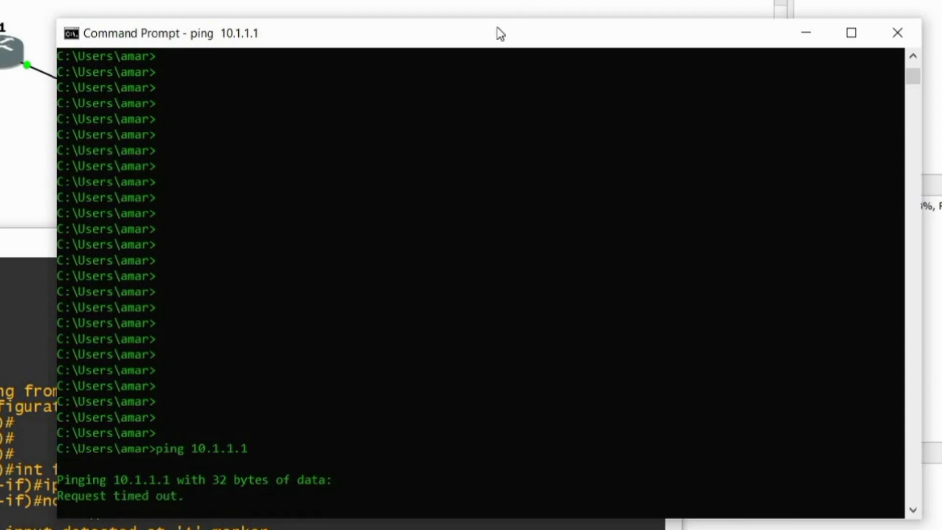
Step: Repeat the ping to 10.1.1.1 until all four replies succeed with 0% loss
drag(497, 27, 467, 0)
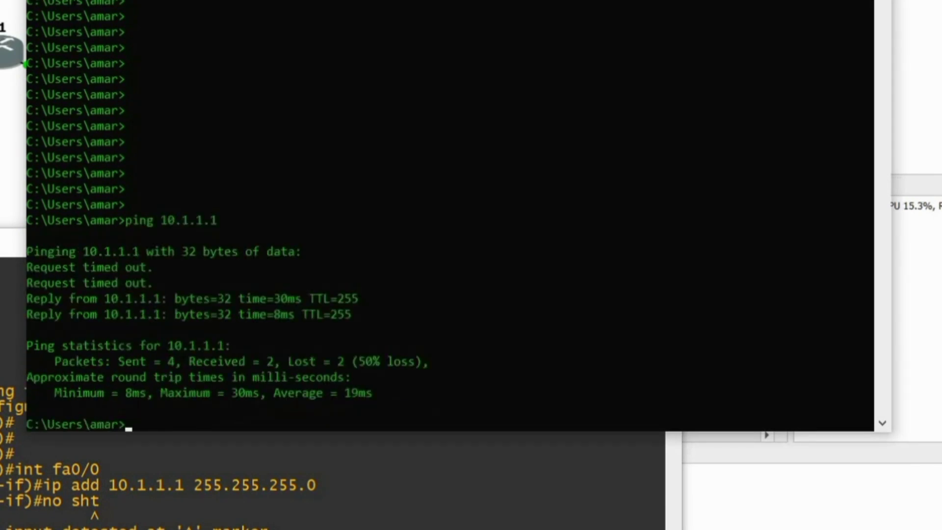
key(Up)
key(Return)
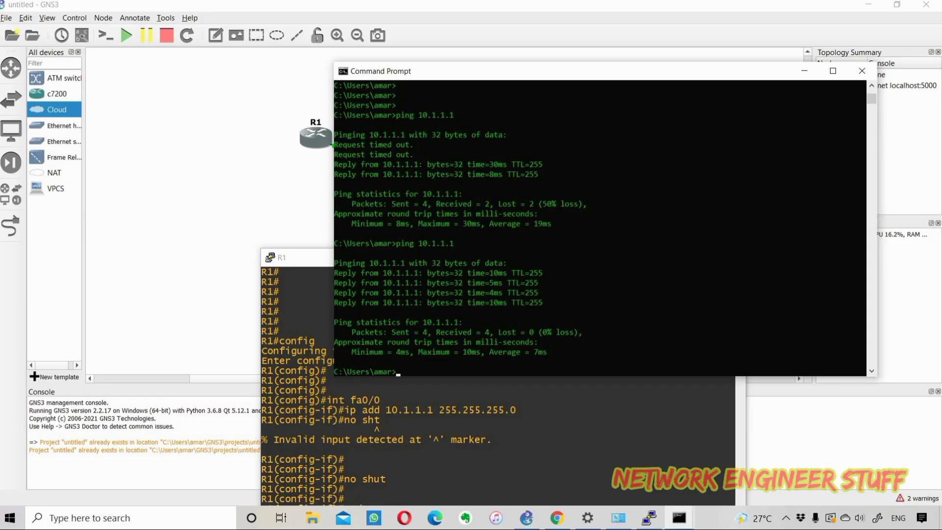
drag(317, 261, 349, 92)
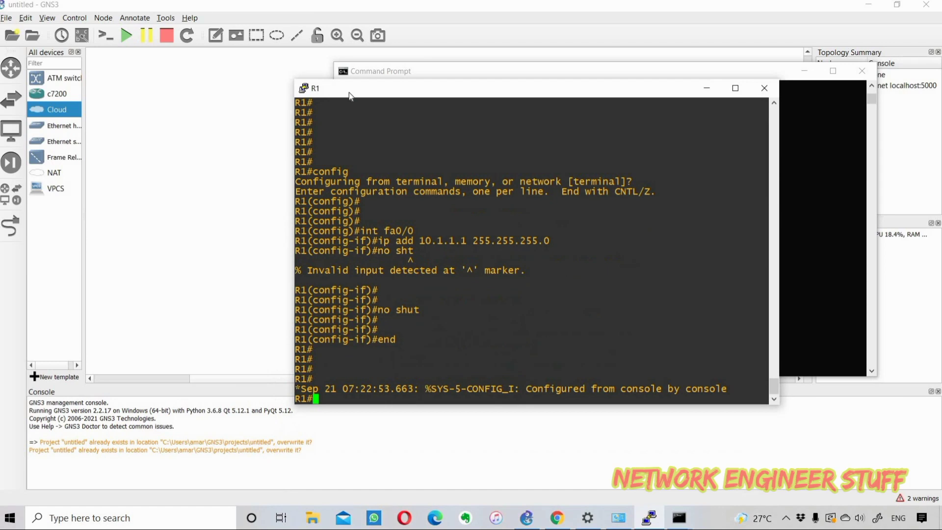
Step: In global configuration, create a local username with a password on R1
key(Return)
key(Return)
key(Return)
key(Return)
key(Return)
key(Return)
key(Return)
key(Return)
key(Return)
key(Return)
key(Return)
key(Return)
key(Return)
key(Return)
key(Return)
text(conf)
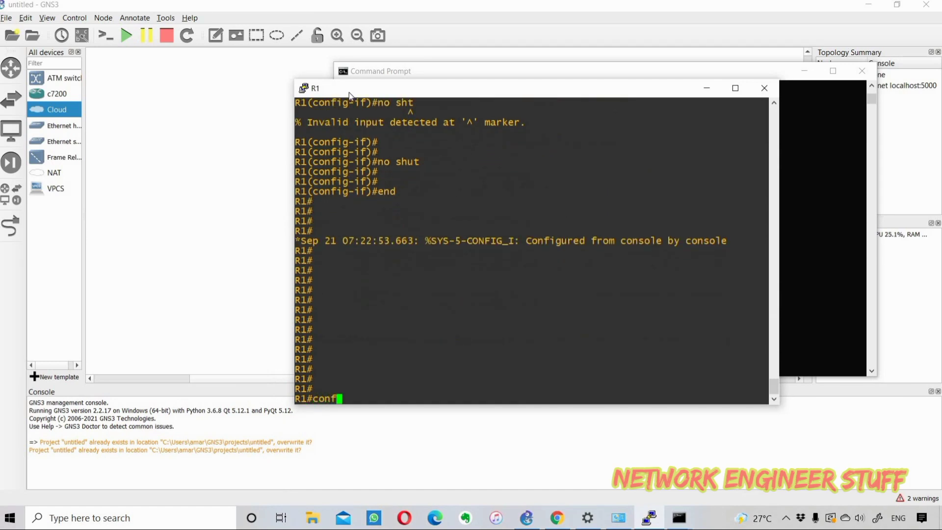
text(ig t)
key(Return)
key(Return)
text(username)
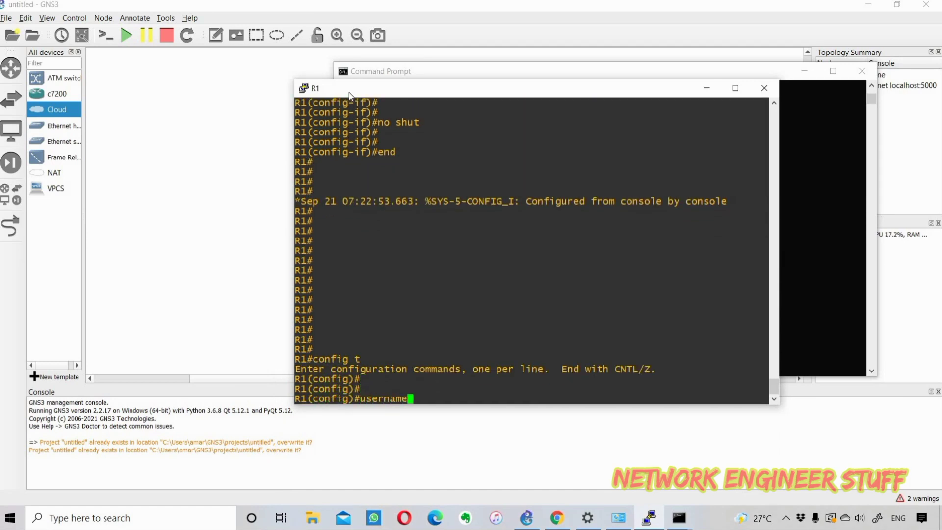
text( cisco passw)
key(Tab)
text(cisco)
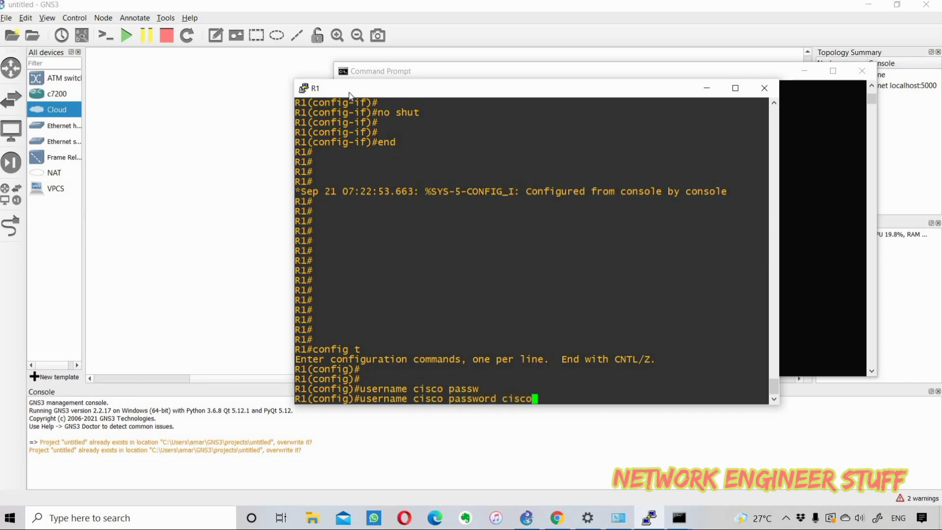
key(Return)
Step: Set an enable secret password on R1
text(en)
key(Tab)
text(a)
key(Tab)
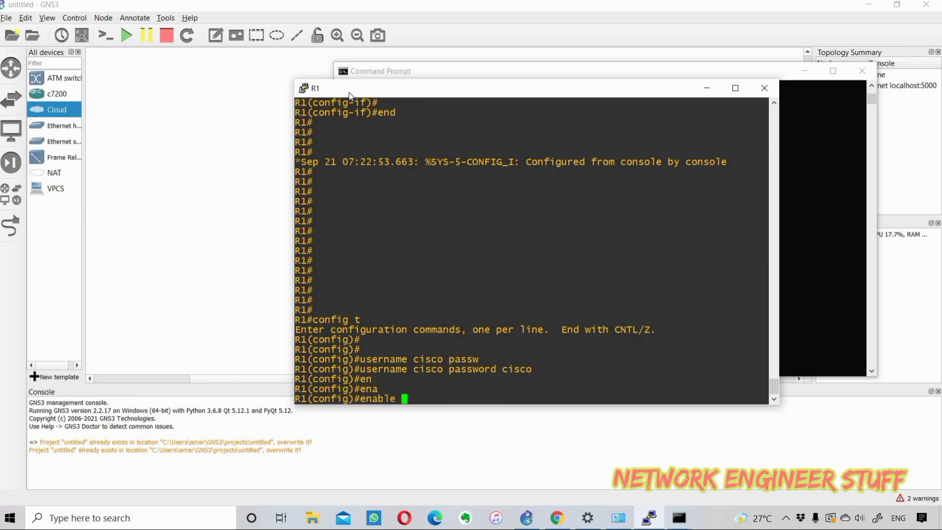
text(se)
key(Tab)
text(cisco)
key(Return)
key(Return)
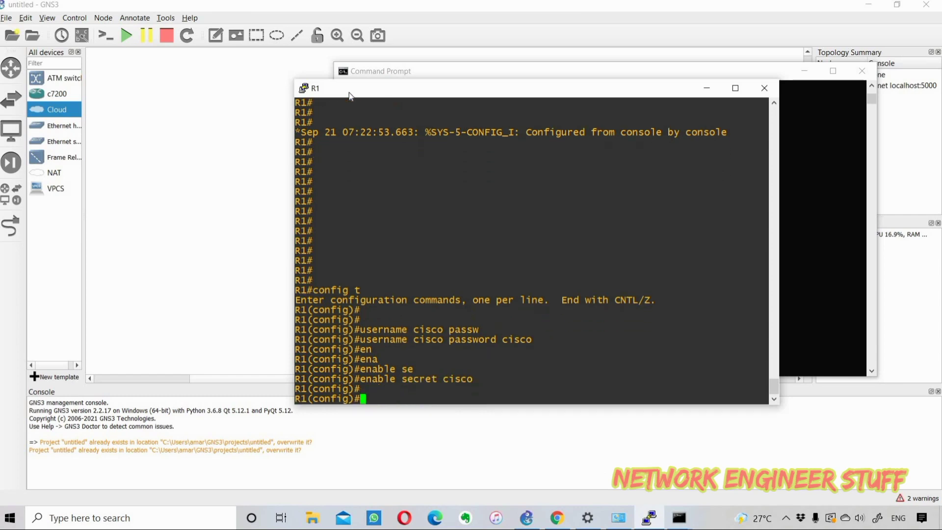
key(Return)
key(Return)
Step: Configure vty lines 0 15 with transport input all
text(line vty 0 1)
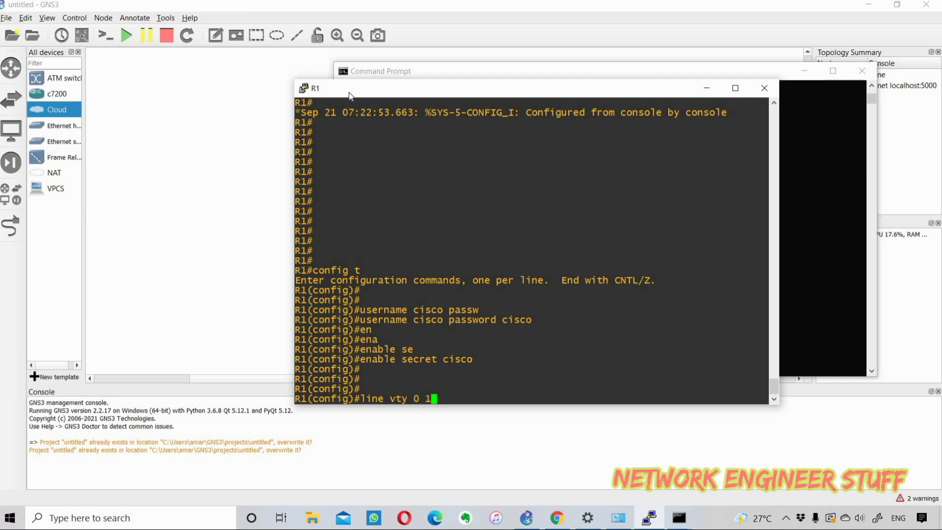
text(5)
key(Return)
key(Return)
key(Return)
key(Return)
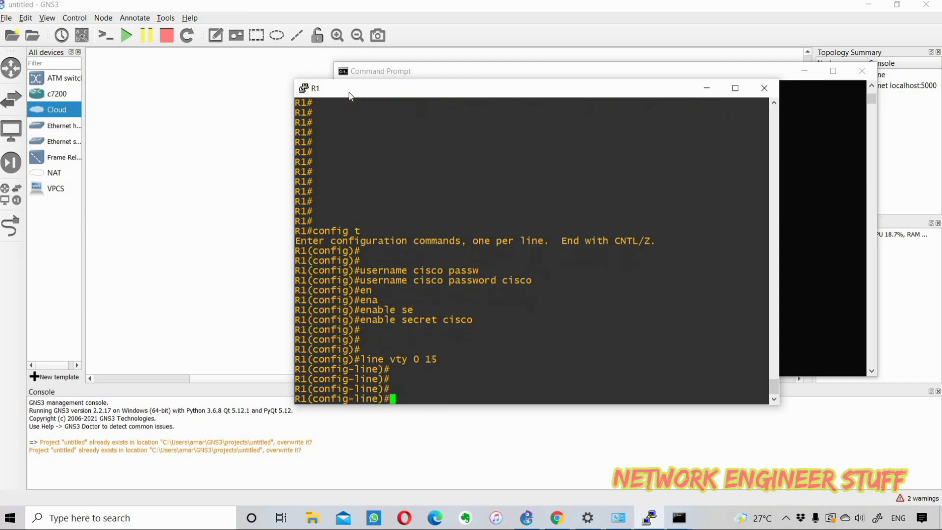
text(tra)
key(Tab)
text(in)
key(Tab)
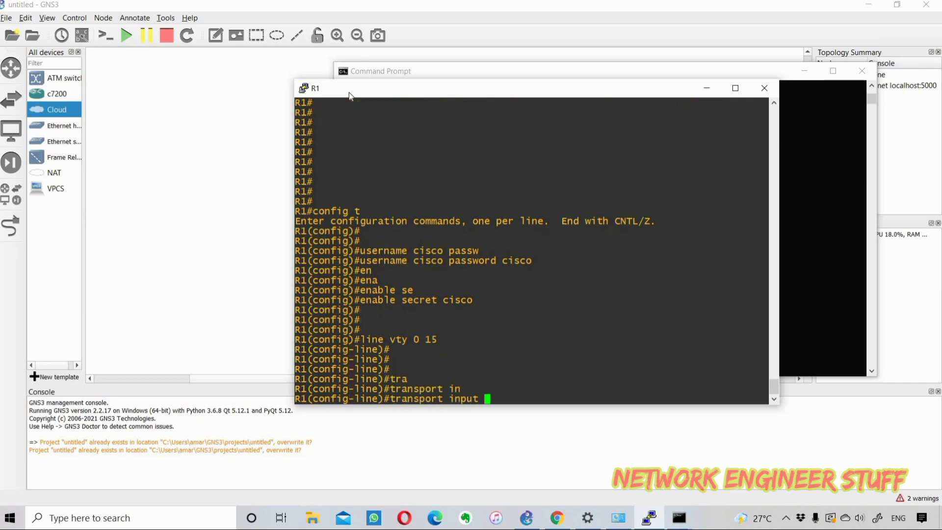
text(s)
key(BackSpace)
text(all)
key(Return)
key(Return)
key(Return)
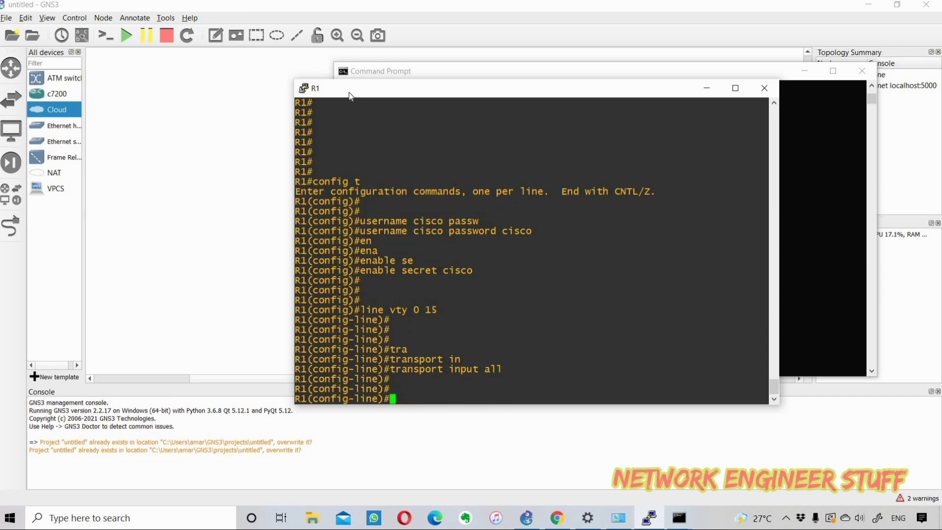
Step: Require login local on the vty lines and leave configuration mode
text(log)
key(Tab)
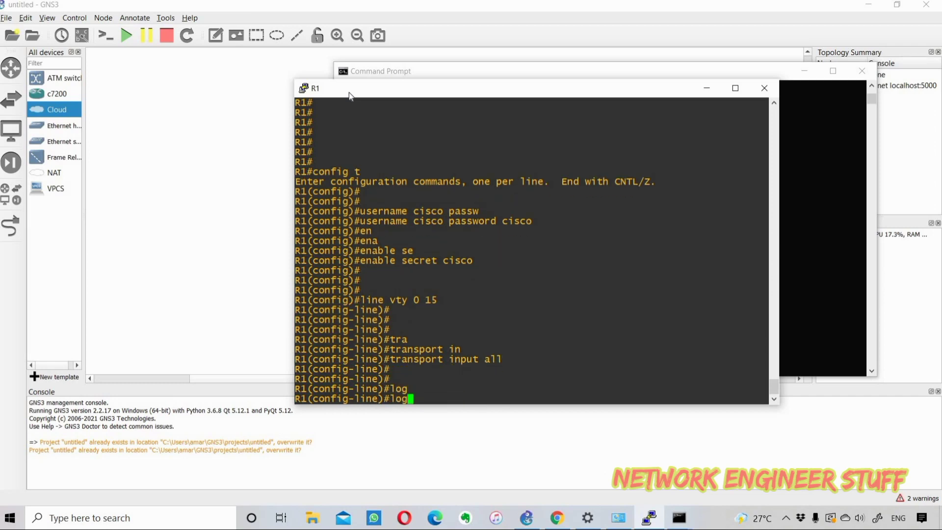
text(i)
key(Tab)
text(loc)
key(Tab)
key(Return)
key(Return)
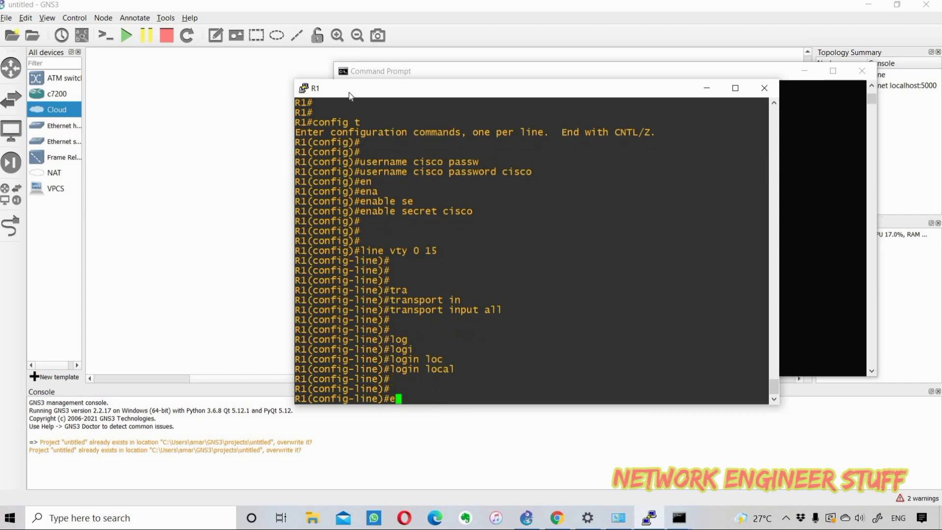
text(end)
key(Return)
key(Return)
key(Return)
key(Return)
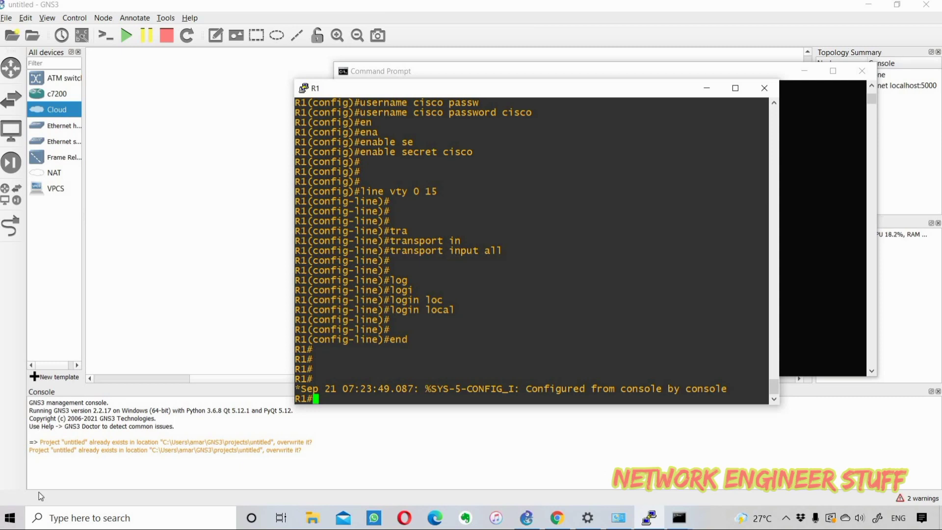
Step: Launch SuperPuTTY by searching 'super' in the Windows taskbar search
click(83, 523)
text(super)
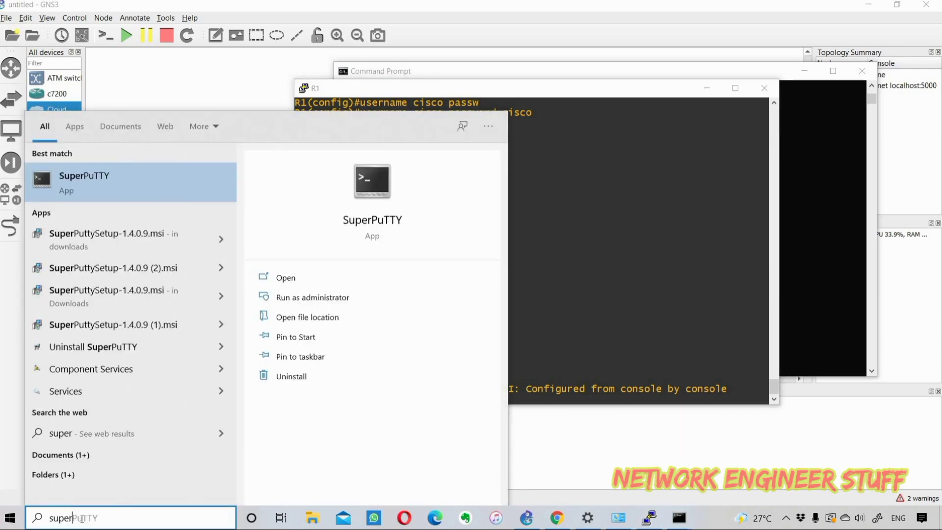
key(Return)
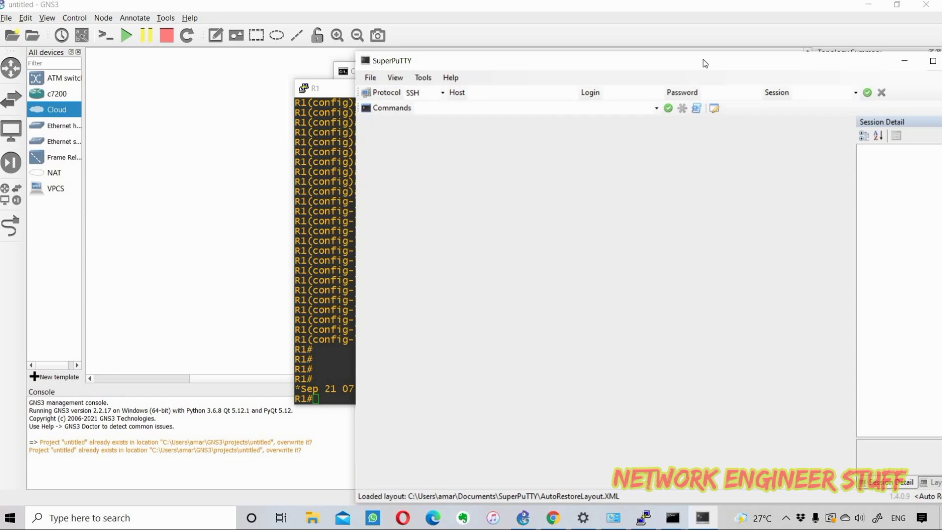
Step: Open a Telnet session in SuperPuTTY to host 10.1.1.1
click(443, 93)
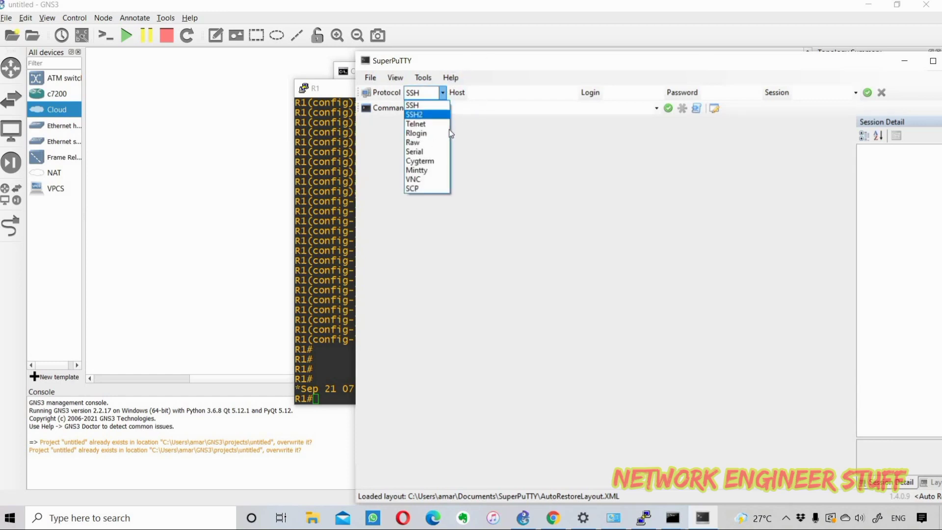
click(421, 125)
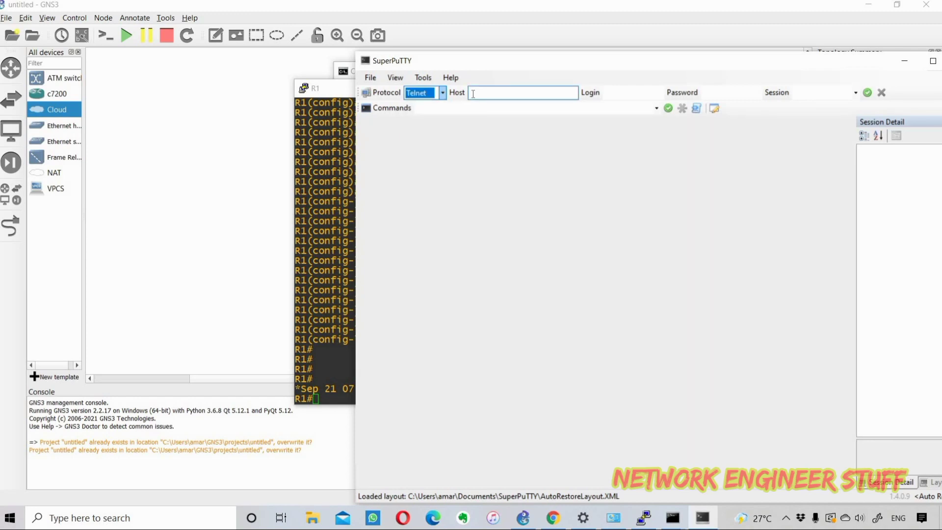
key(Tab)
text(10.1.1.1)
key(Return)
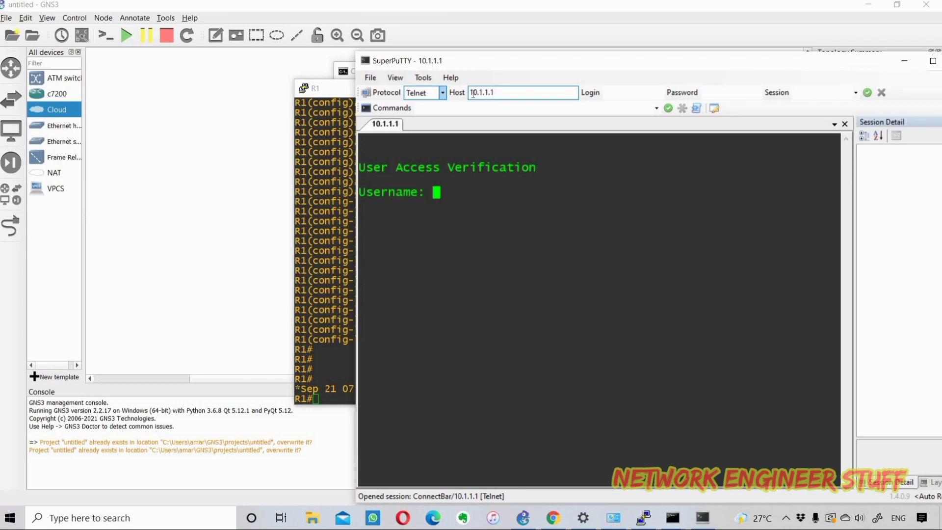
Step: Log in with the local username and password, then enter enable mode with its password
text(cisco)
key(Return)
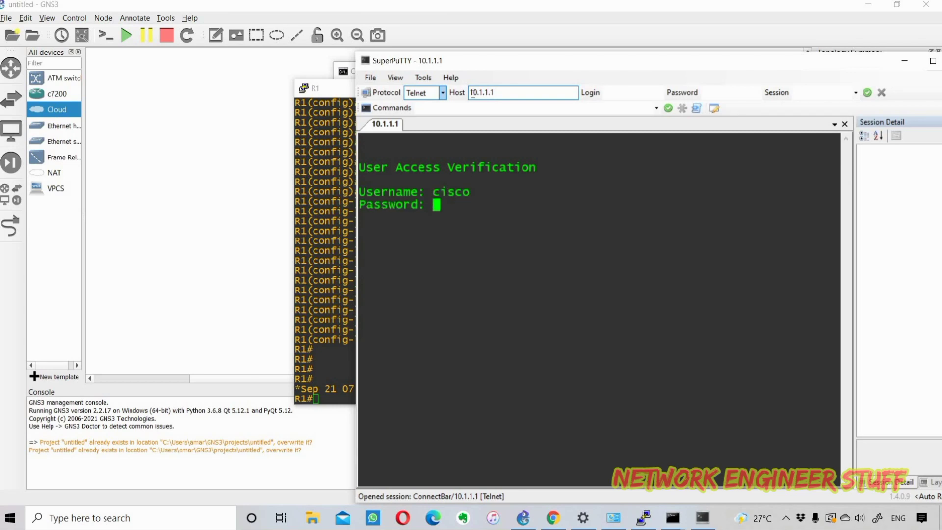
key(Return)
text(en)
key(Return)
key(Return)
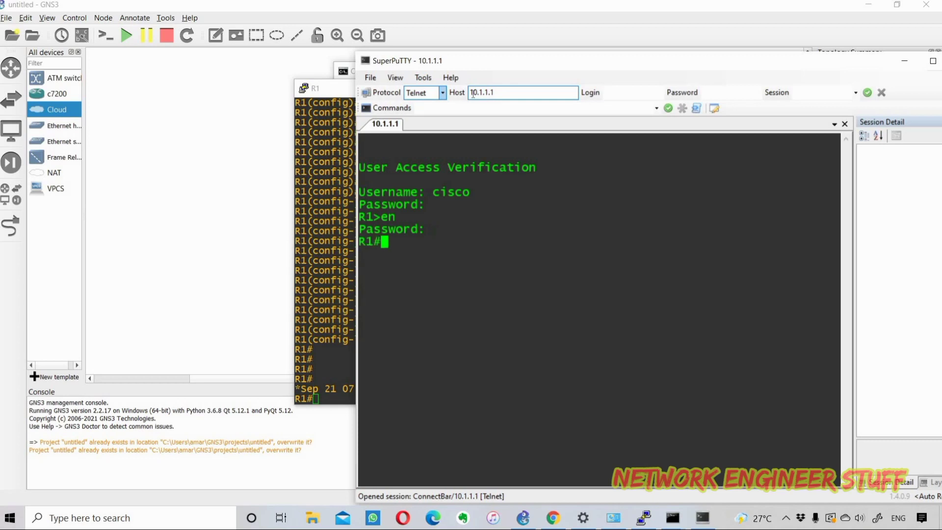
key(Return)
key(Return)
Step: Run sh ip int br and page through the full interface list, maximized
text(sh ip int br)
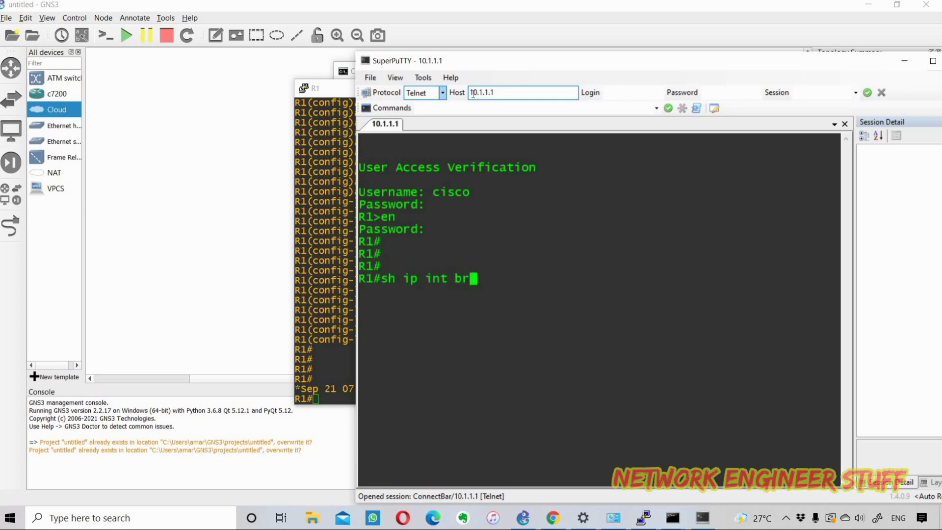
key(Return)
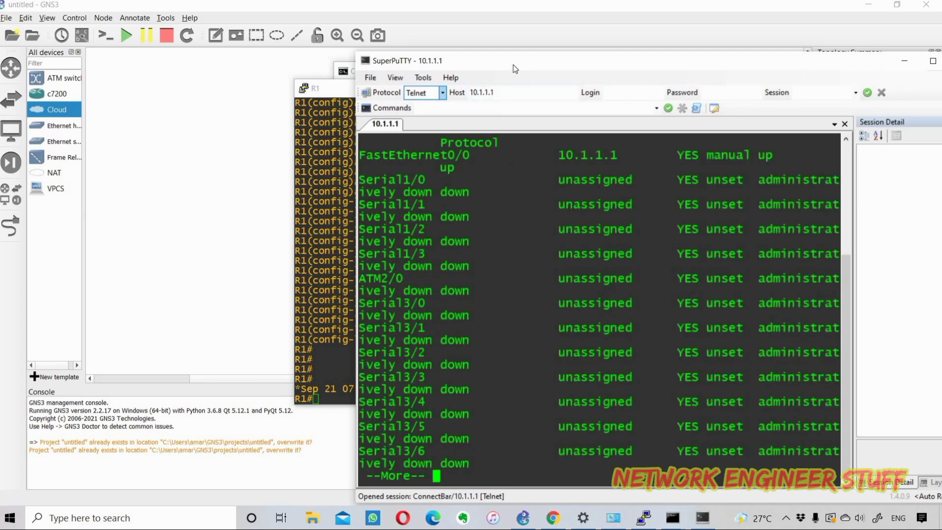
double_click(449, 56)
key(space)
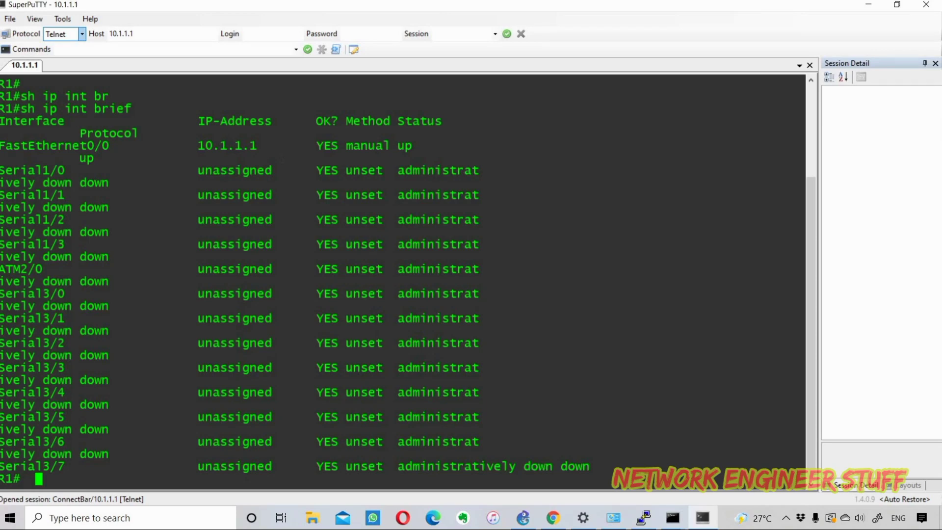
click(897, 5)
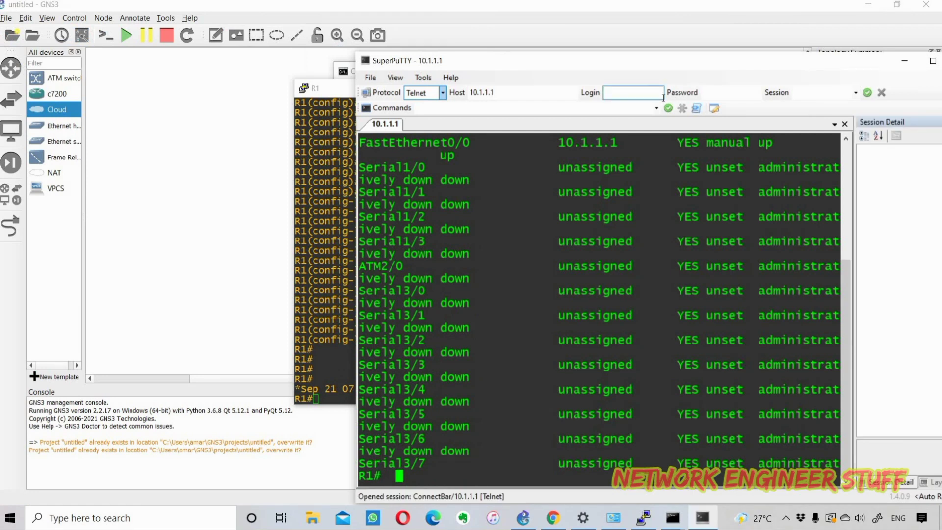